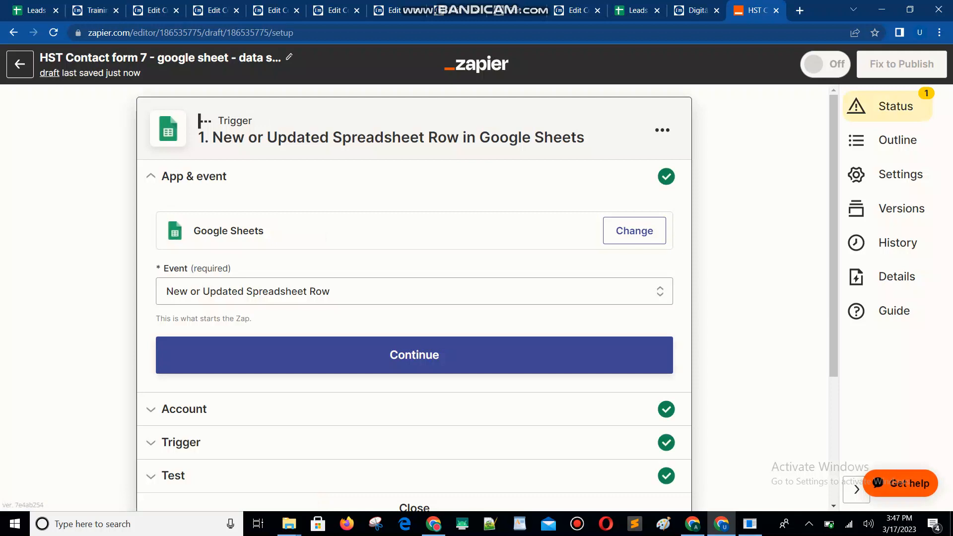
Review the contact form on imarketings.lv and the WordPress sheet of Leads List Automated, and return to the Zap editor
key("ctrl+shift+Tab")
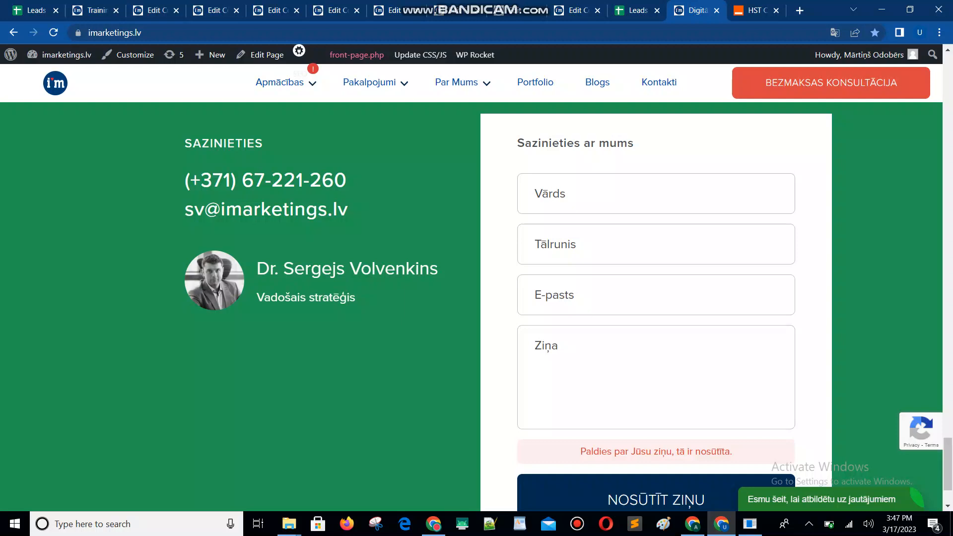
left_click(35, 7)
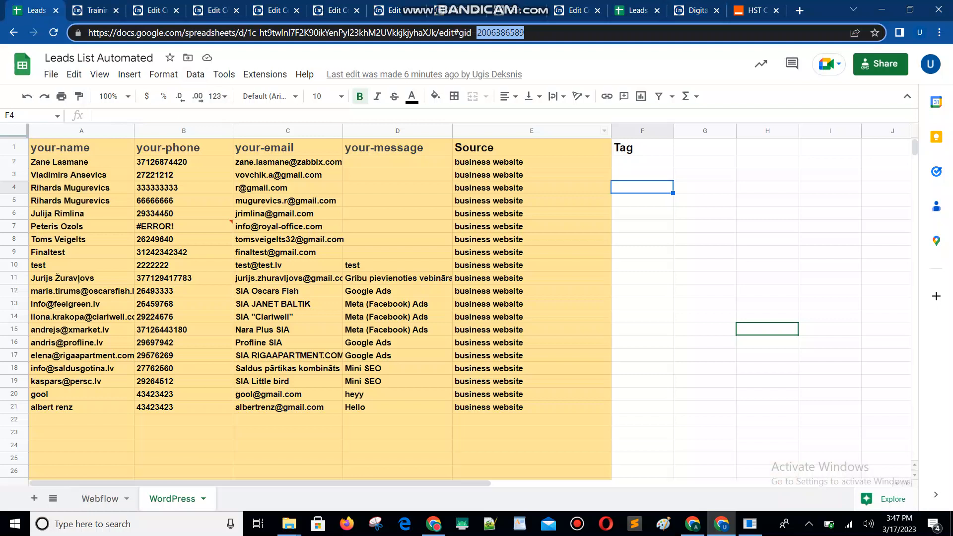
left_click(755, 10)
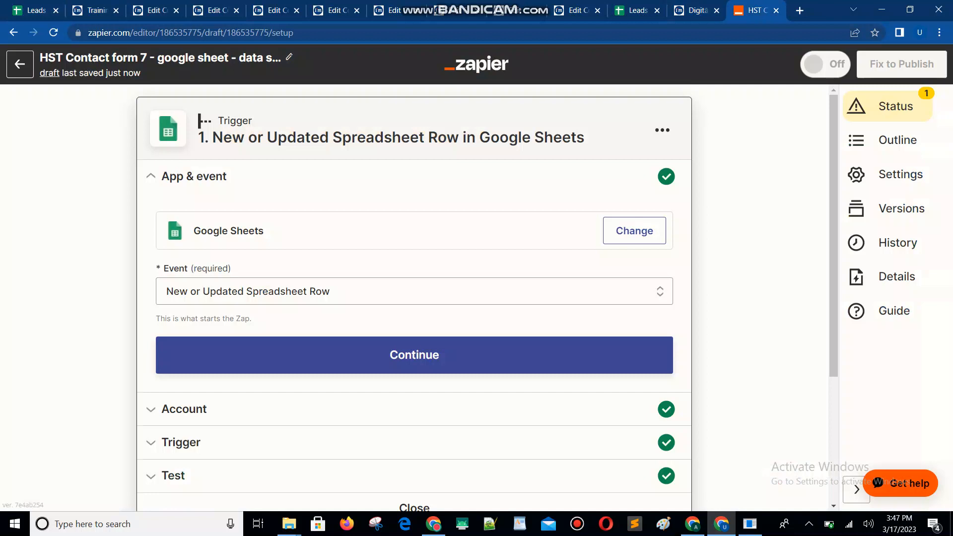
Accept the New or Updated Spreadsheet Row event and the connected account to reach the Google Sheets trigger settings
scroll(415, 298, "down", 1)
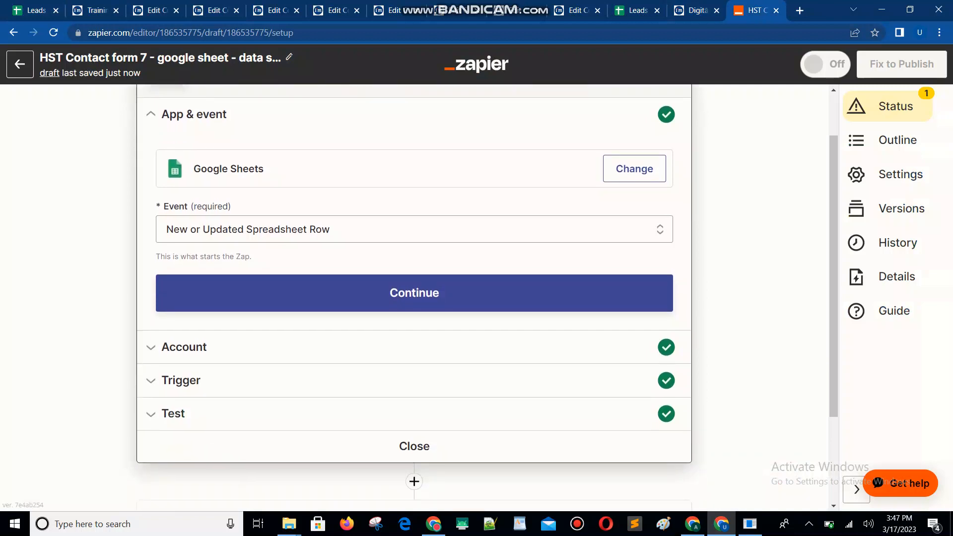
scroll(414, 298, "down", 1)
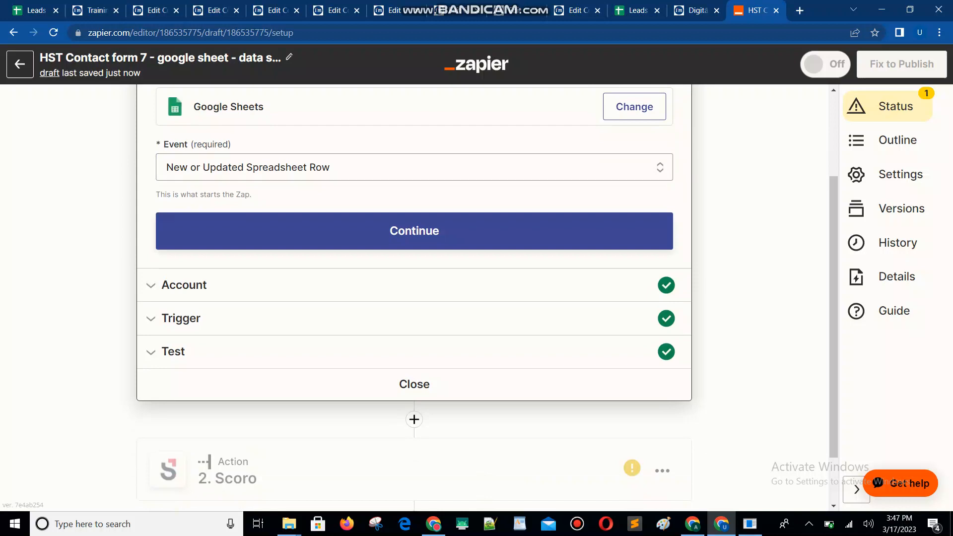
left_click(414, 231)
left_click(193, 258)
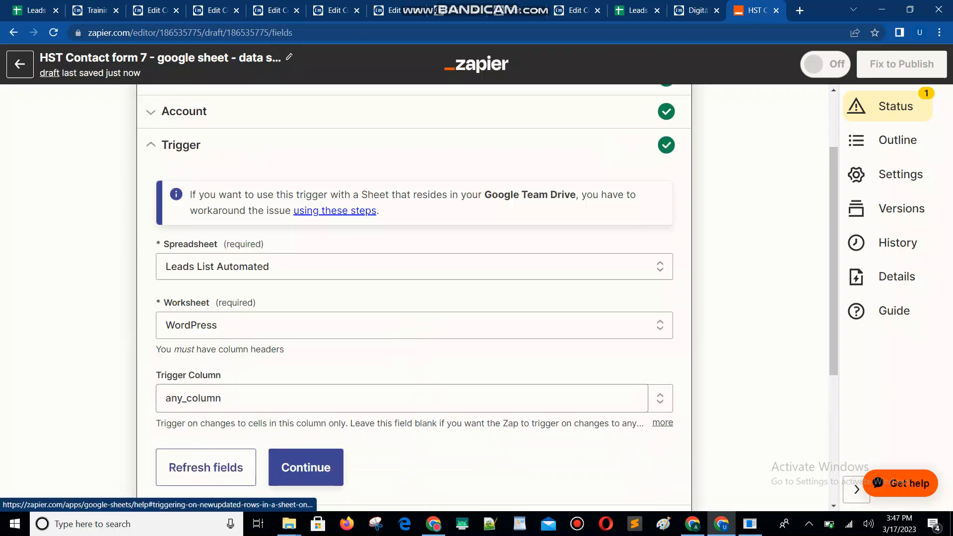
scroll(335, 210, "down", 2)
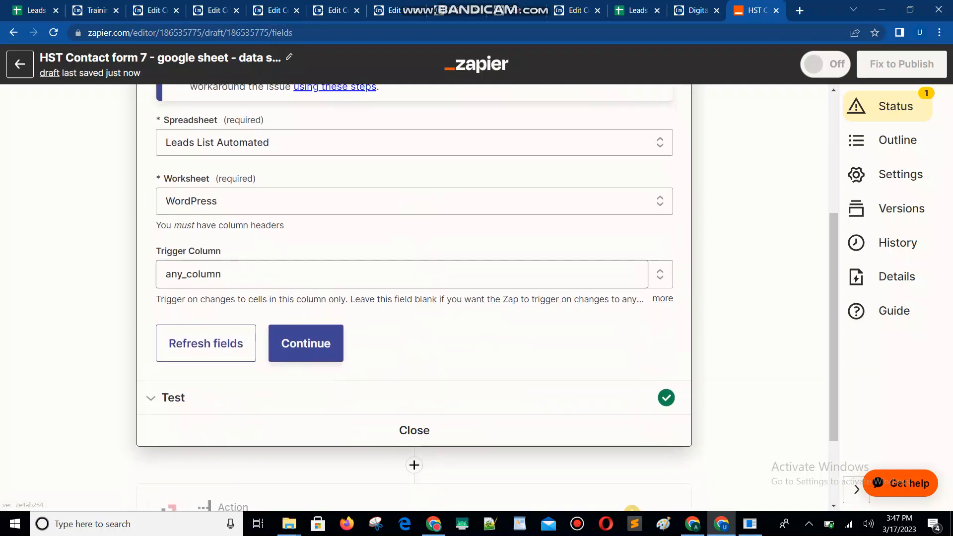
Compare the trigger settings with the Leads List Automated spreadsheet and accept them to reach the trigger test
key("ctrl+Tab")
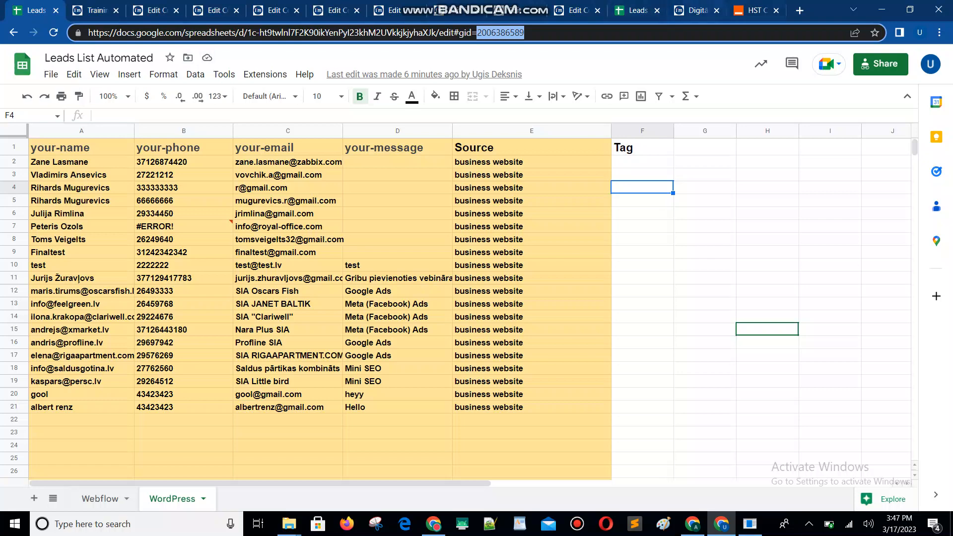
key("ctrl+shift+Tab")
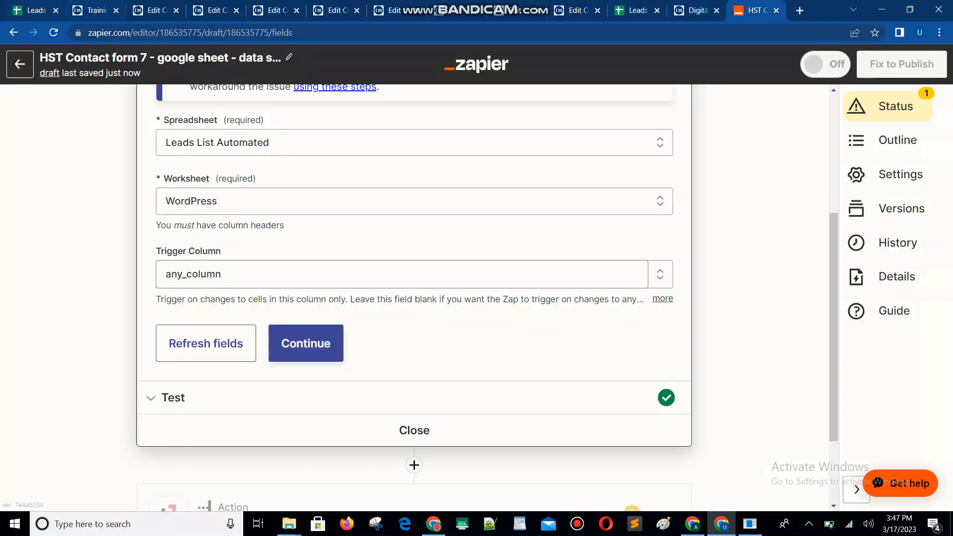
key("ctrl+Tab")
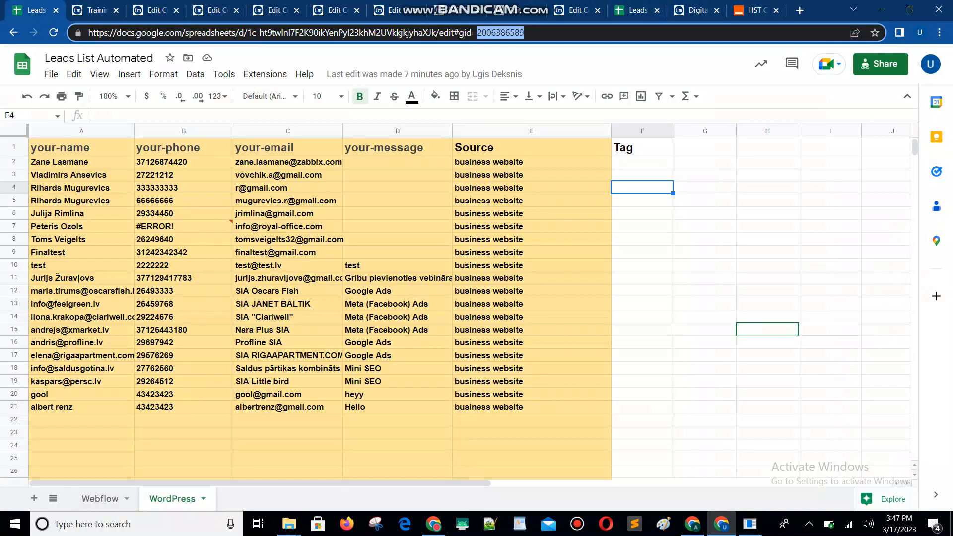
key("ctrl+shift+Tab")
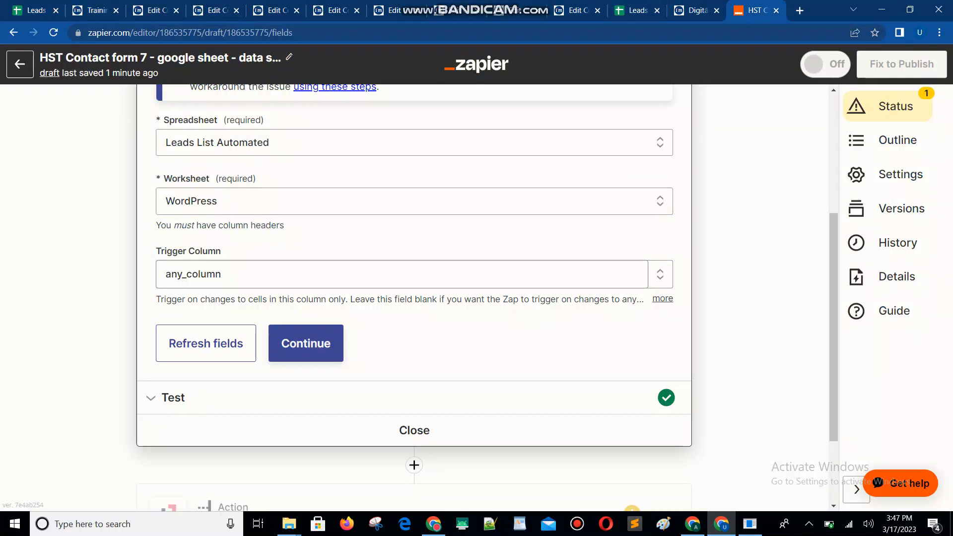
left_click(305, 344)
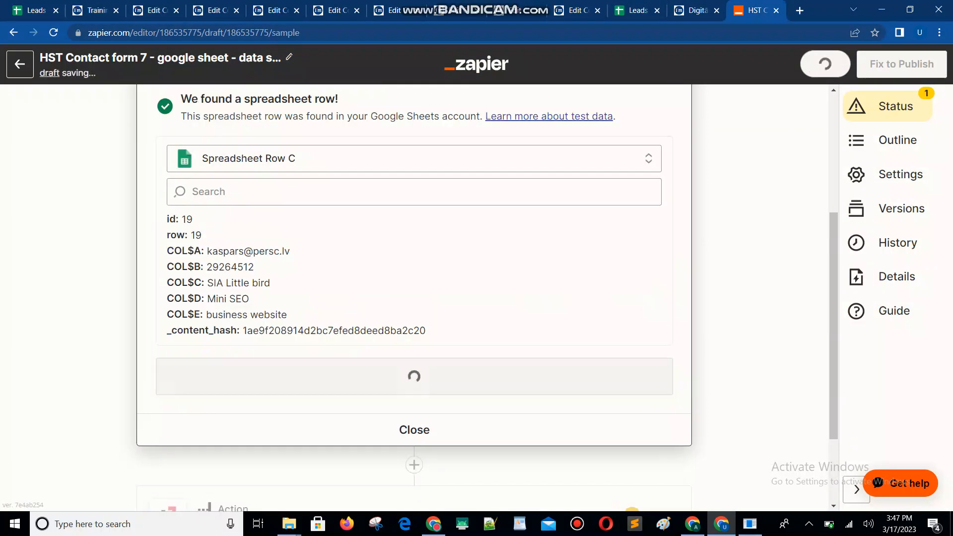
Set the Scoro action's event to Create or Update Company
left_click(414, 266)
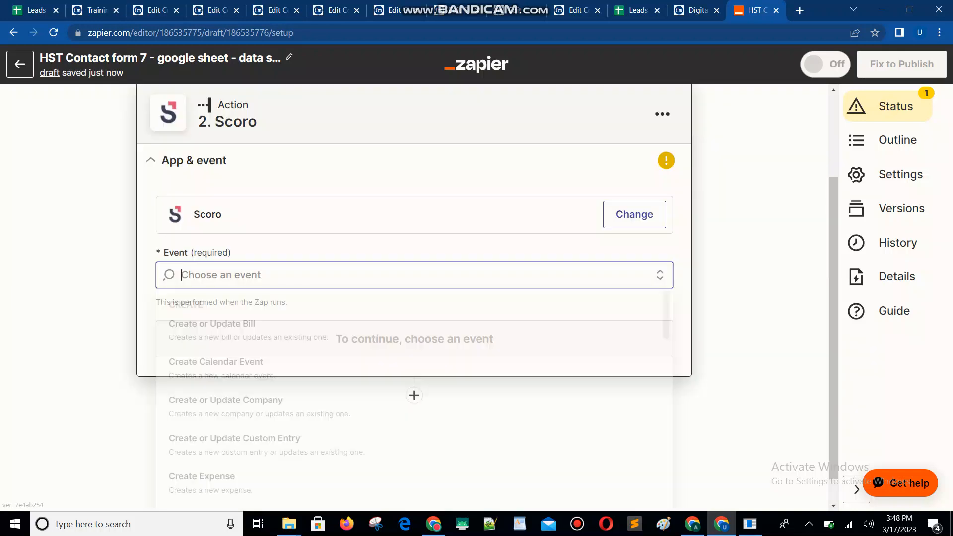
scroll(412, 348, "down", 14)
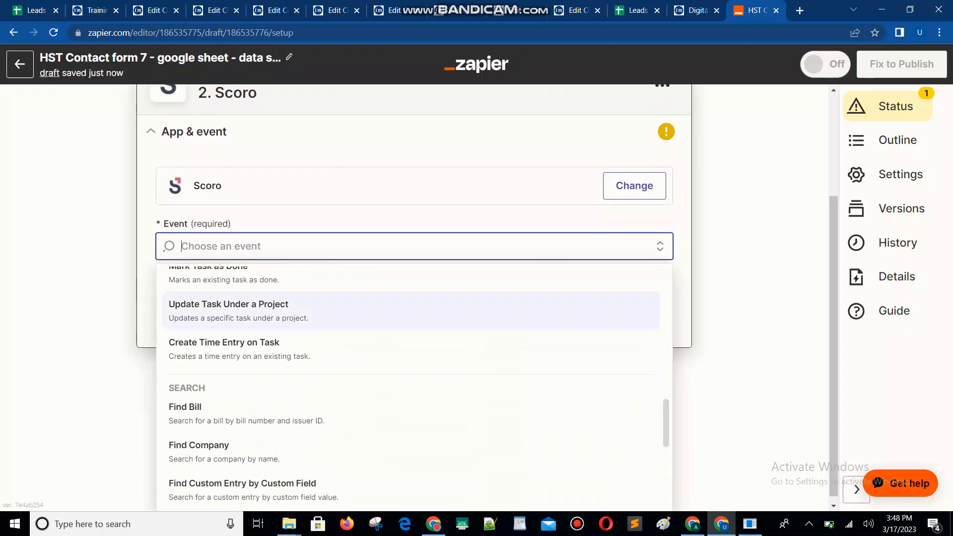
key("Up")
key("Up")
type("comp")
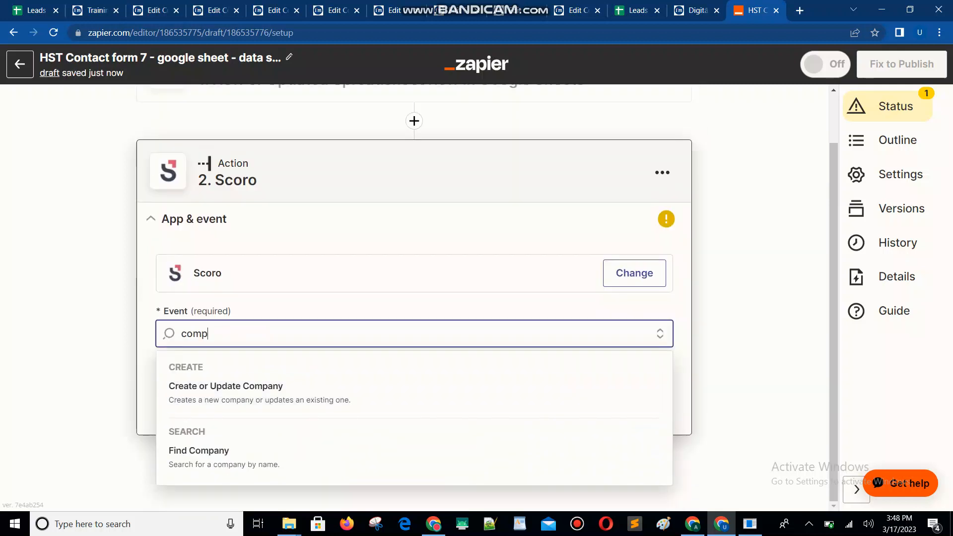
key("Return")
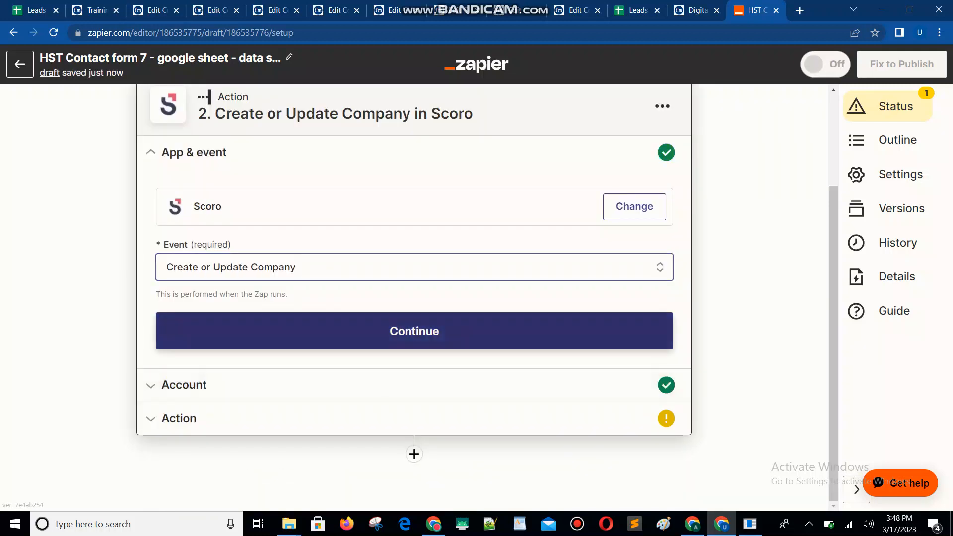
Accept the Scoro action's event and connected account to reach its field setup
left_click(414, 334)
scroll(414, 334, "down", 2)
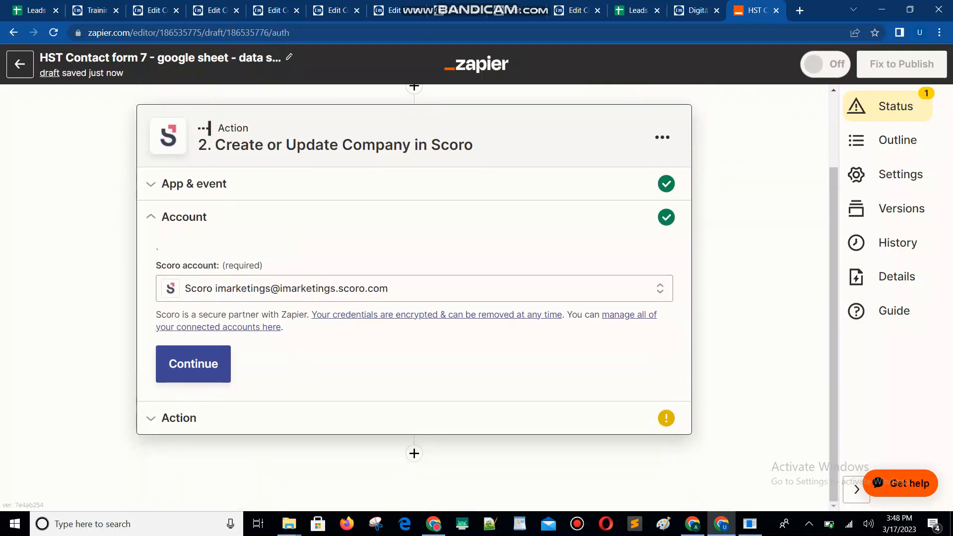
left_click(193, 364)
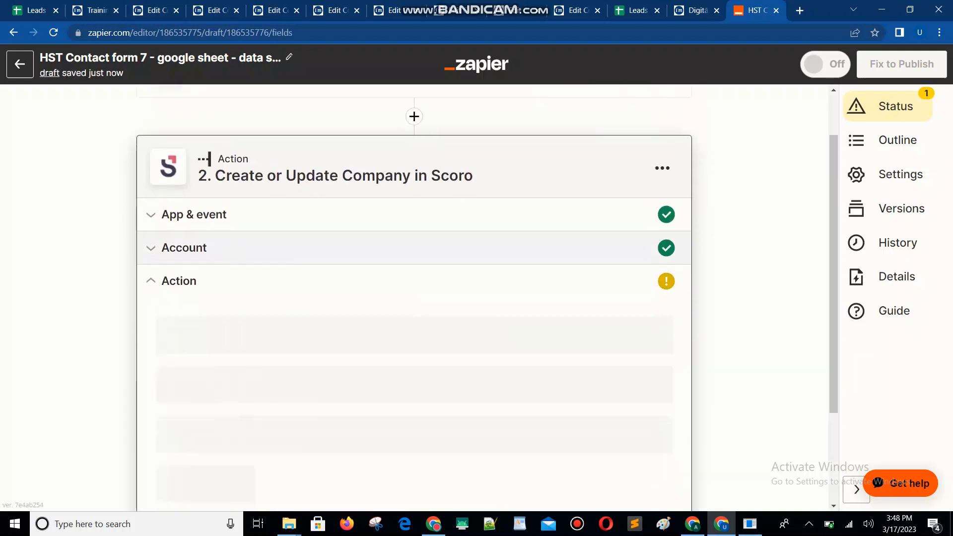
Browse the existing companies offered for the Scoro action's Company ID field
left_click(353, 159)
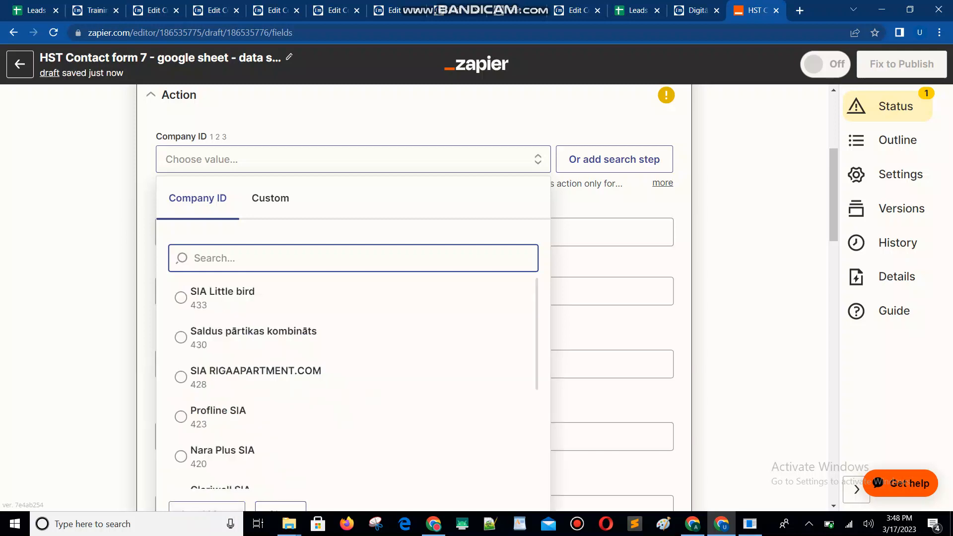
scroll(348, 383, "down", 10)
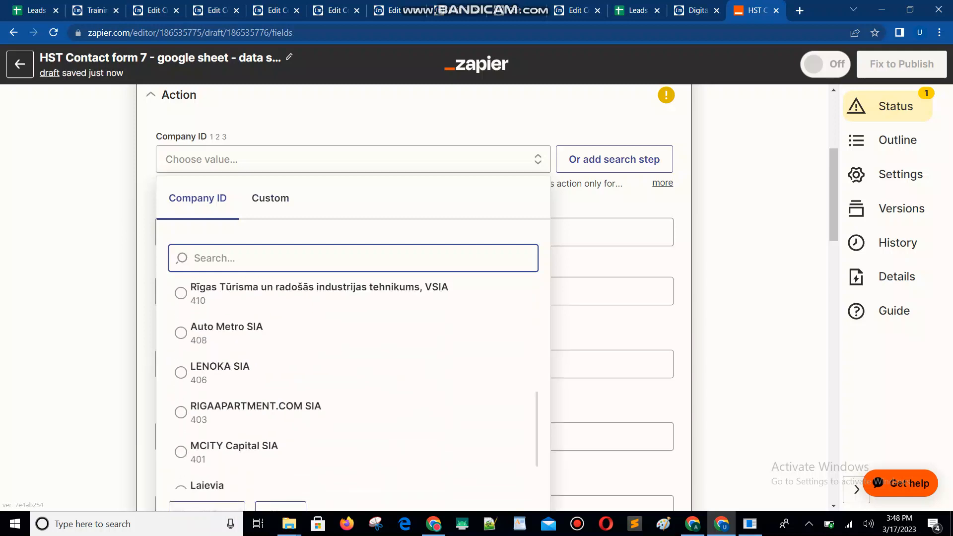
scroll(348, 372, "up", 8)
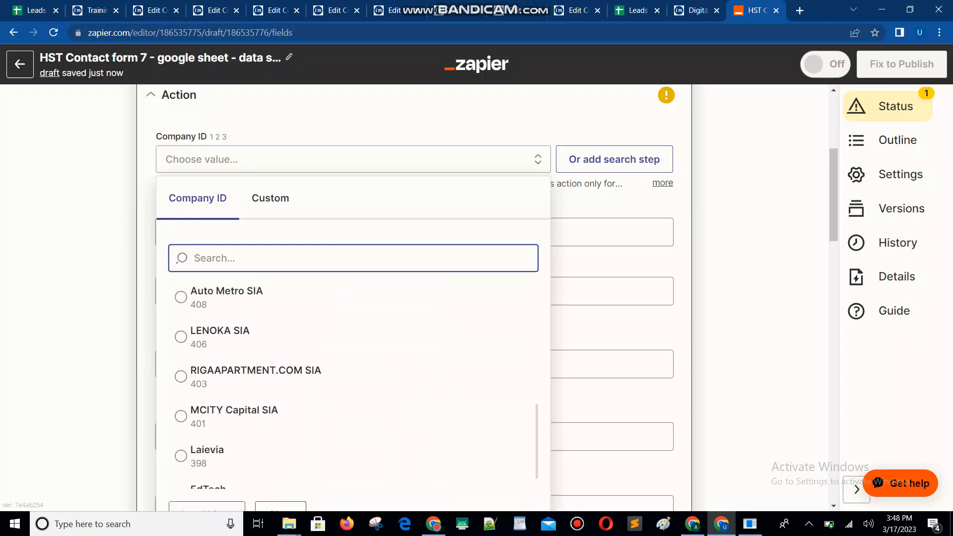
scroll(348, 372, "down", 3)
scroll(348, 372, "down", 3)
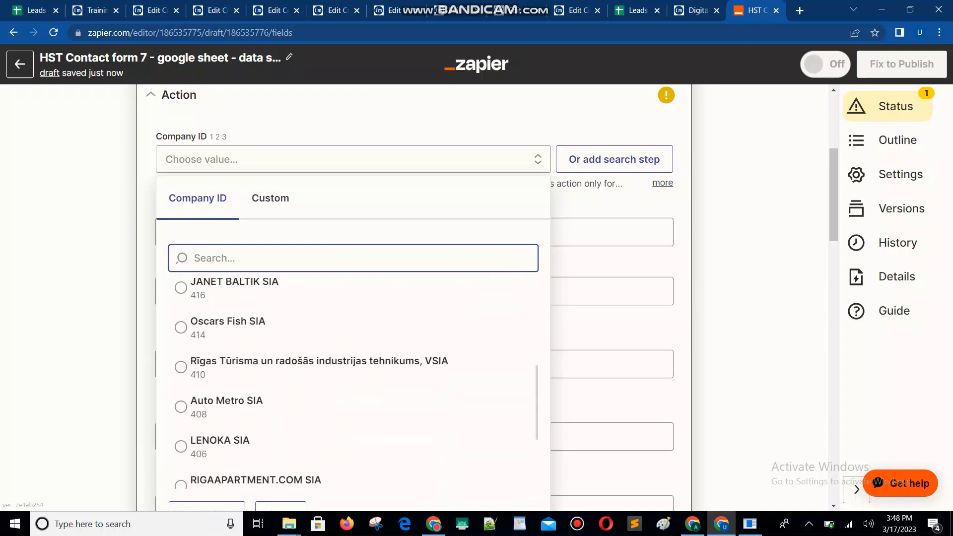
scroll(347, 377, "up", 5)
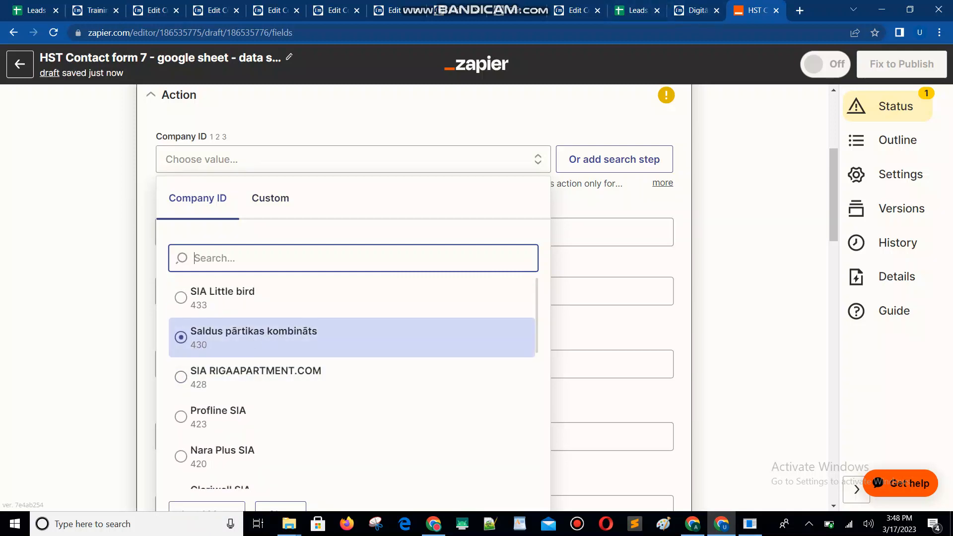
Open the list of Zaps in a separate tab and open the Zap "2023 Wp Data to Zapier to Scoro CRM"
right_click(20, 63)
left_click(75, 81)
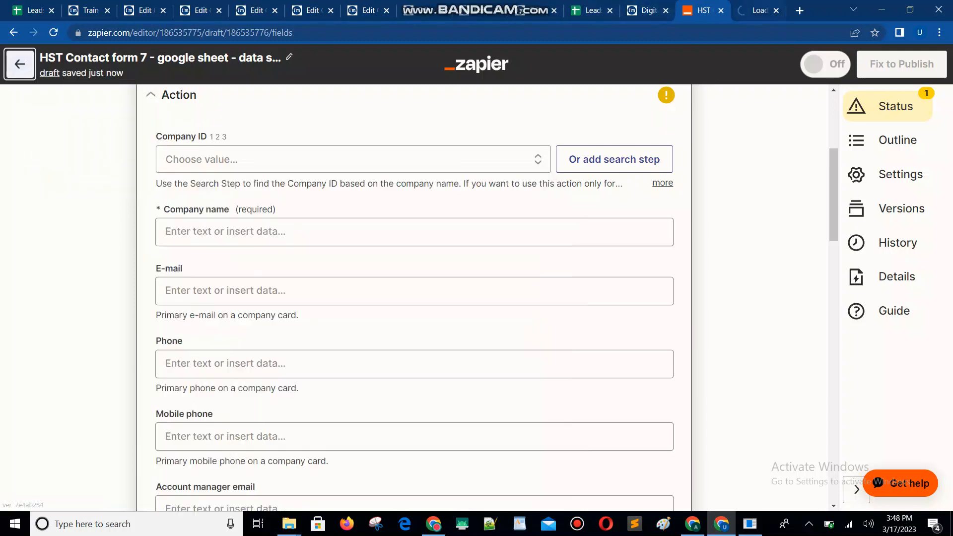
left_click(759, 10)
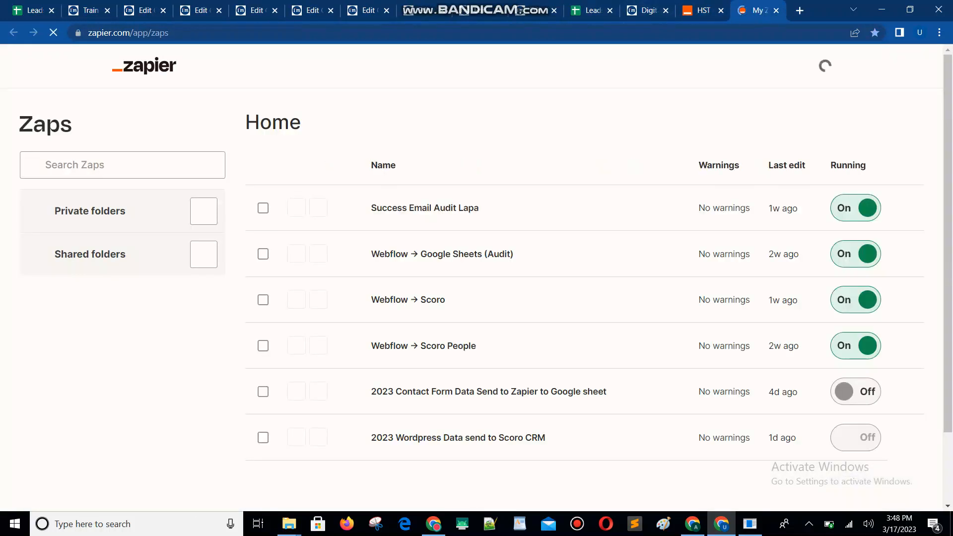
scroll(546, 278, "down", 2)
scroll(547, 278, "down", 2)
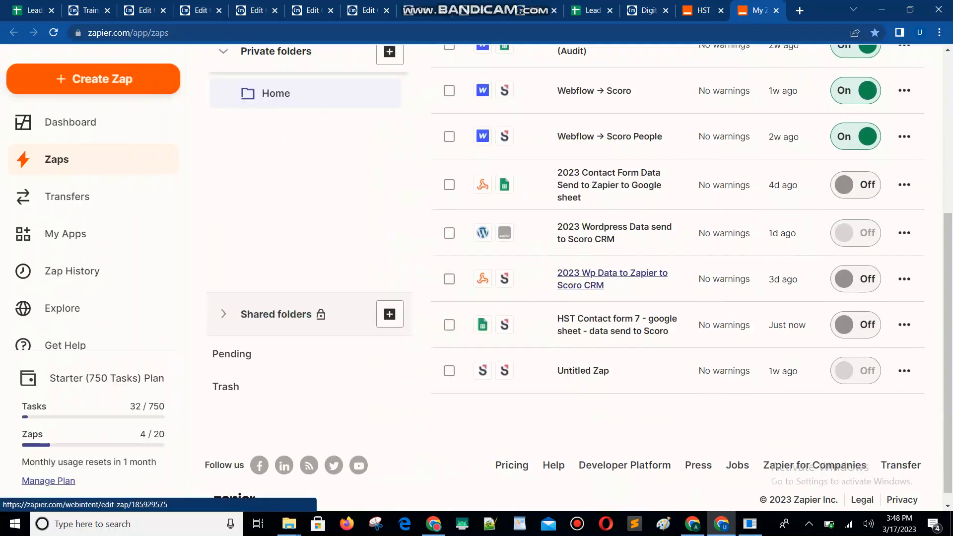
left_click(615, 276)
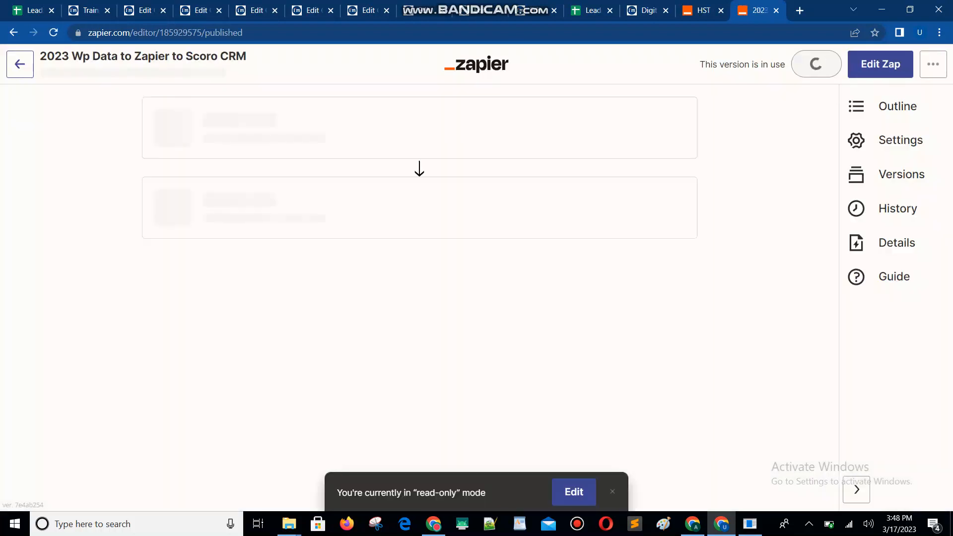
Open this Zap's Create or Update Company action in edit mode and go to its action fields
left_click(420, 210)
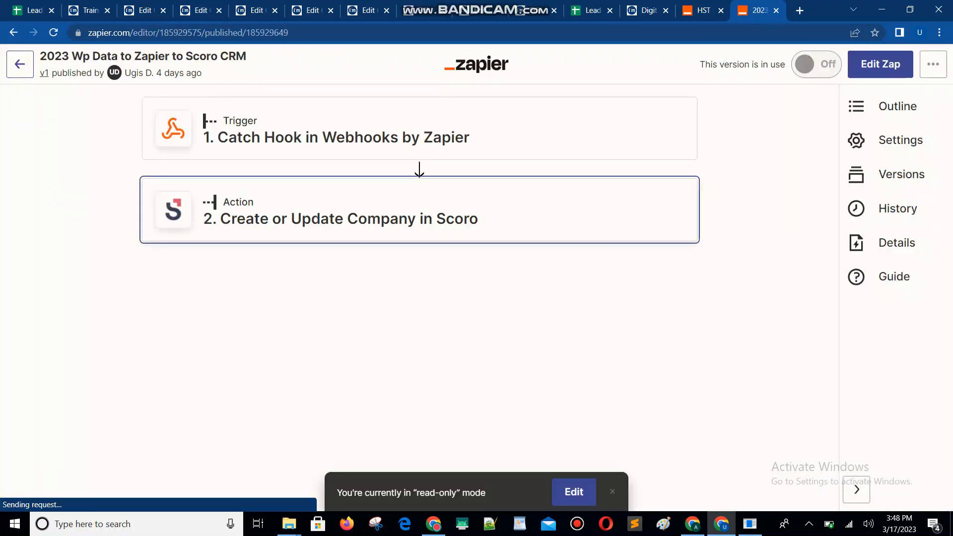
scroll(420, 248, "down", 3)
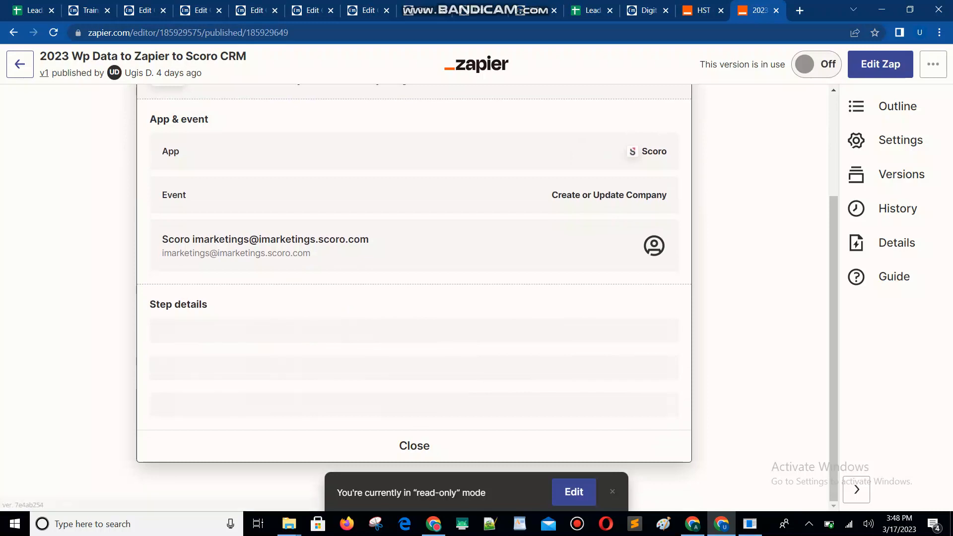
left_click(881, 64)
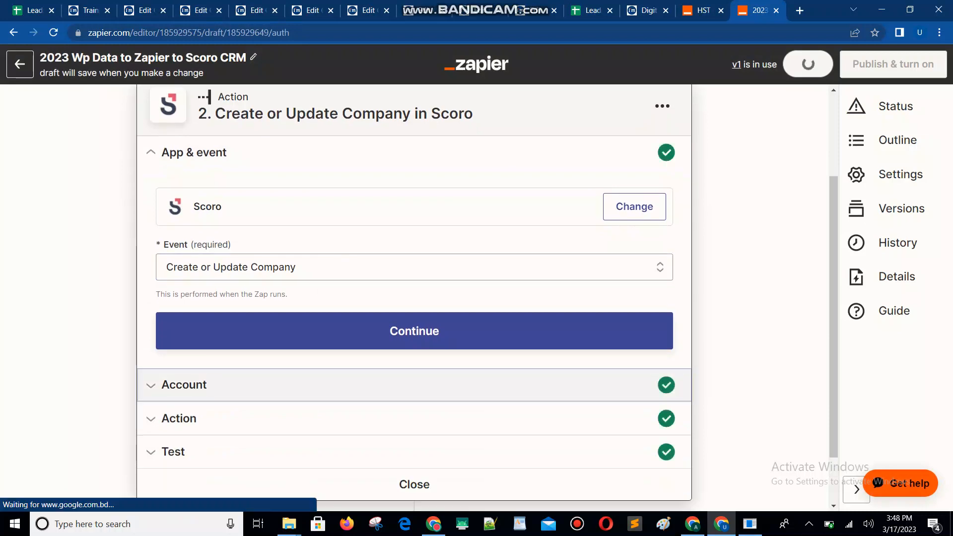
left_click(193, 333)
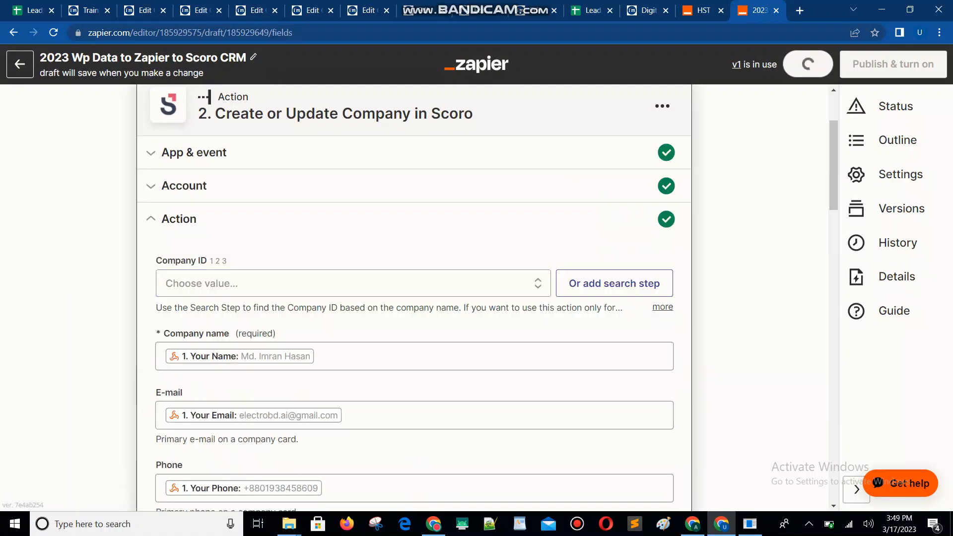
Examine how the company name, e-mail and phone fields are mapped in the older Zap's Scoro action
scroll(414, 298, "down", 2)
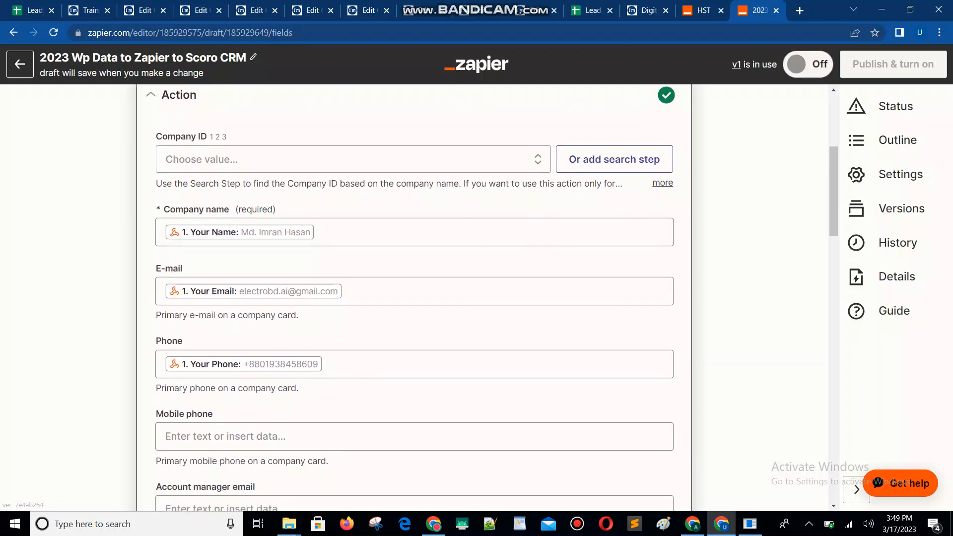
scroll(414, 298, "up", 1)
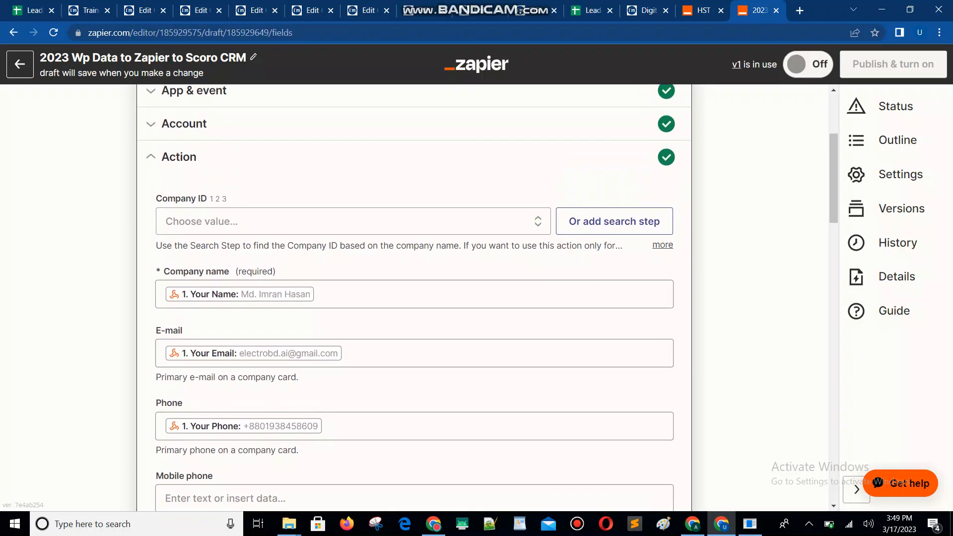
scroll(414, 298, "up", 1)
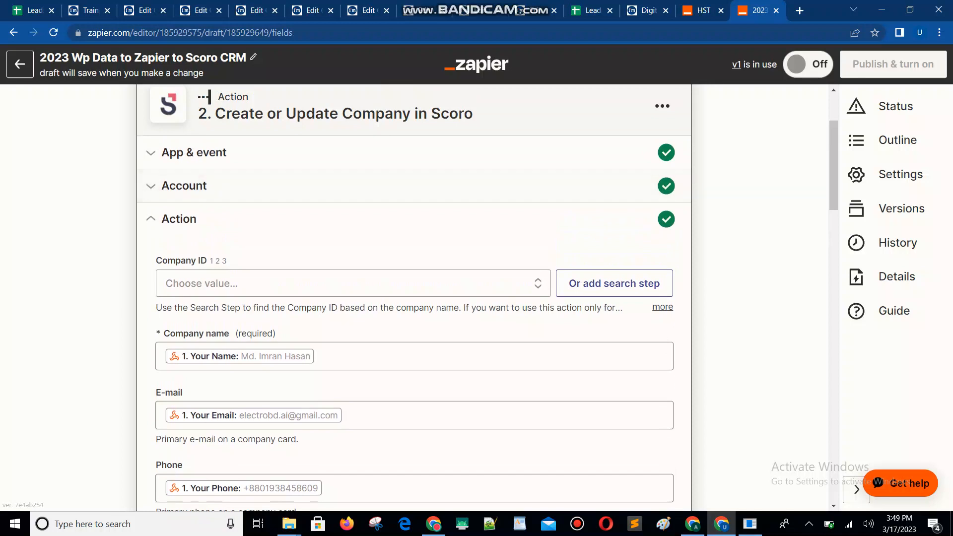
scroll(414, 298, "down", 2)
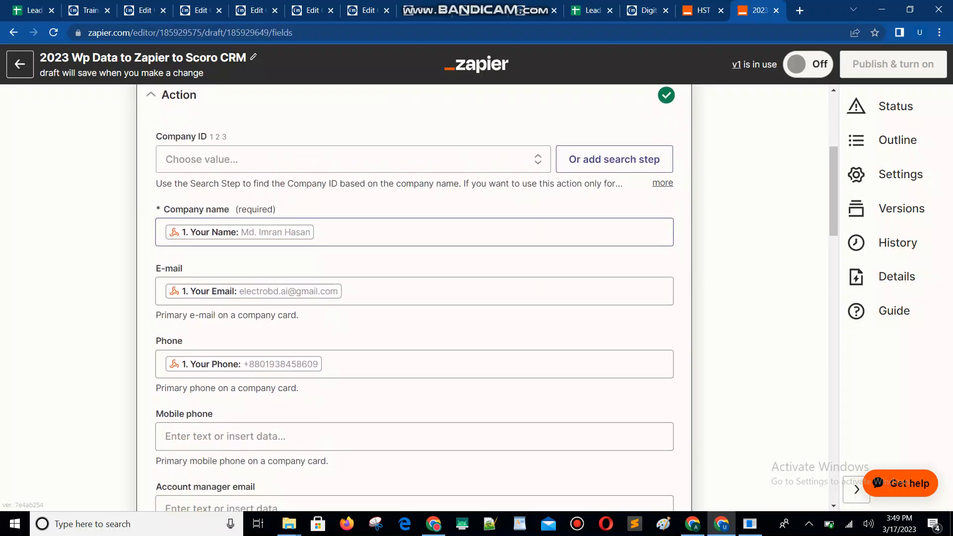
Return to the HST Contact form 7 Zap and show all spreadsheet fields available for the Scoro action's Company name
scroll(414, 298, "up", 1)
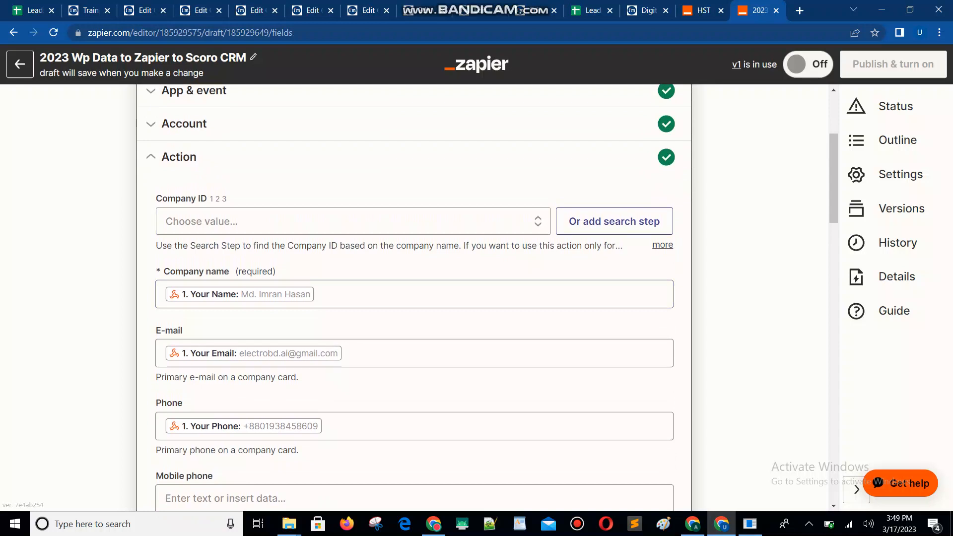
scroll(415, 298, "down", 2)
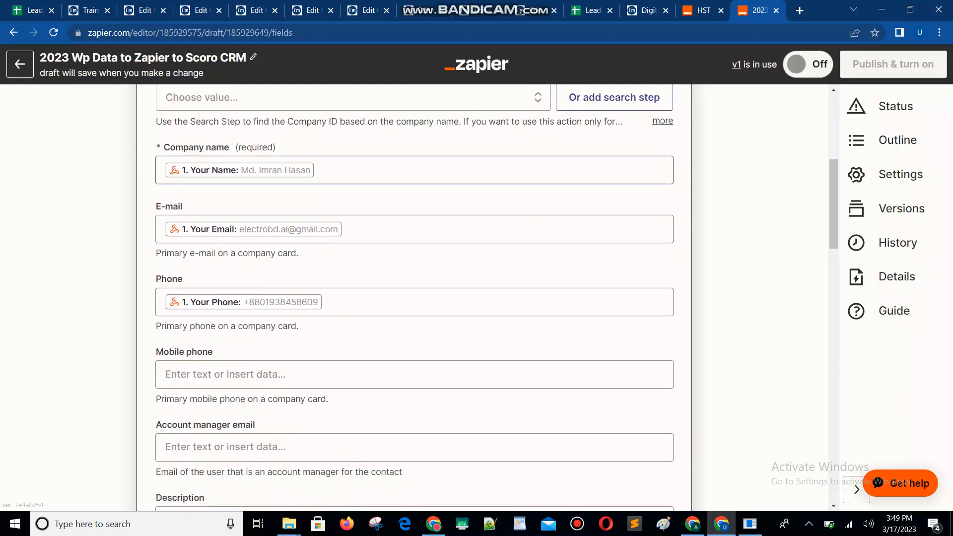
left_click(703, 11)
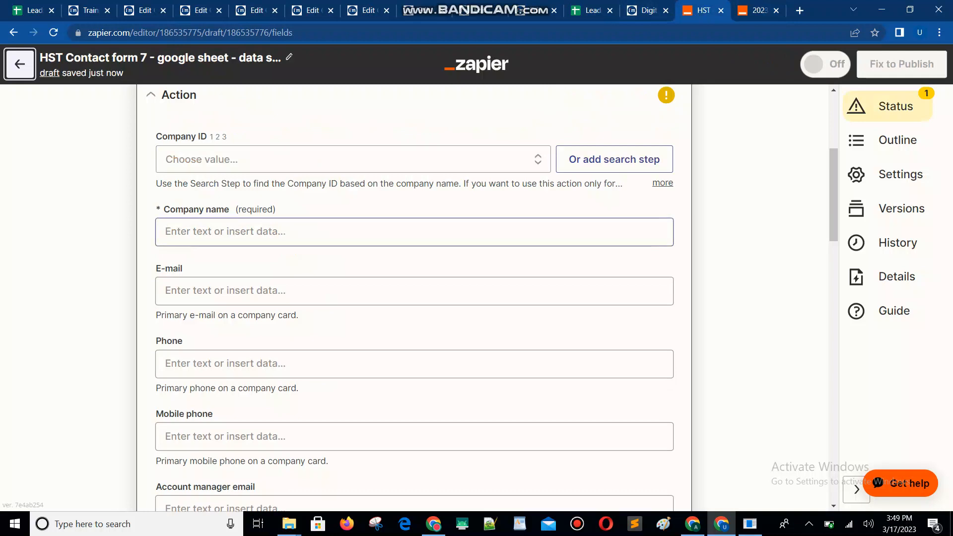
left_click(414, 232)
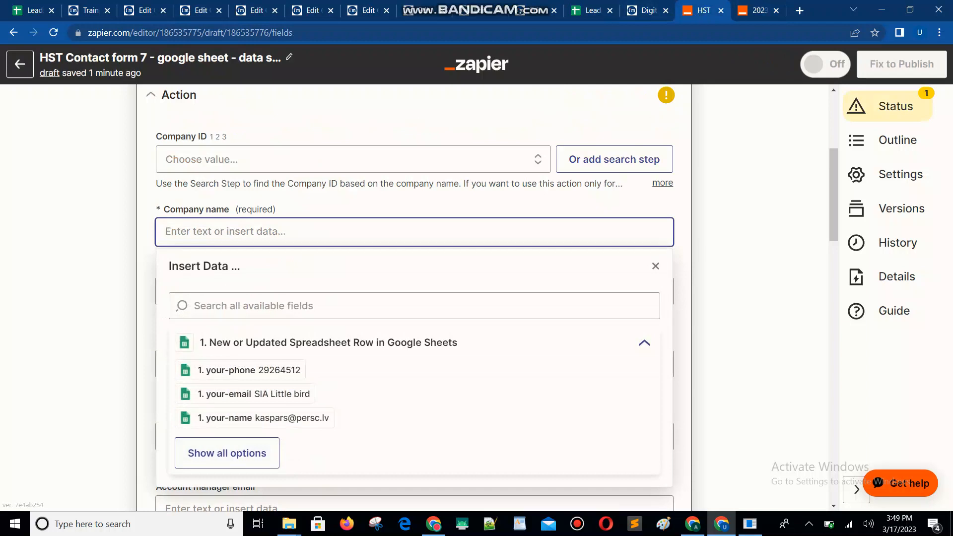
left_click(227, 453)
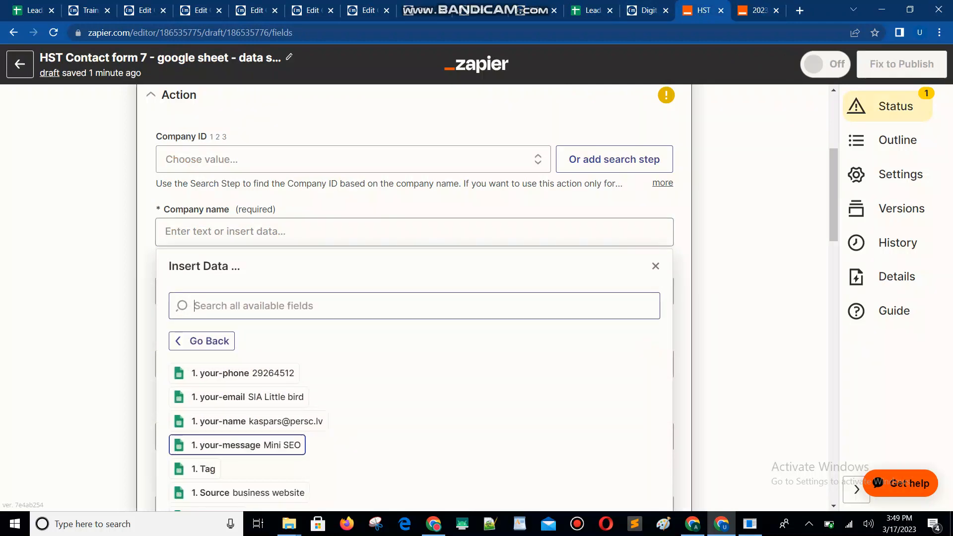
scroll(227, 453, "down", 3)
scroll(415, 298, "up", 1)
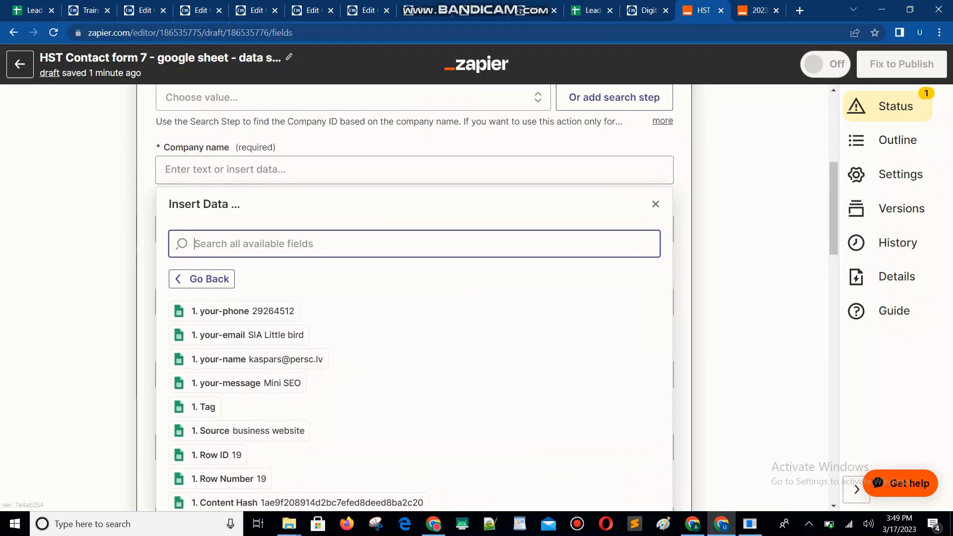
scroll(415, 298, "down", 1)
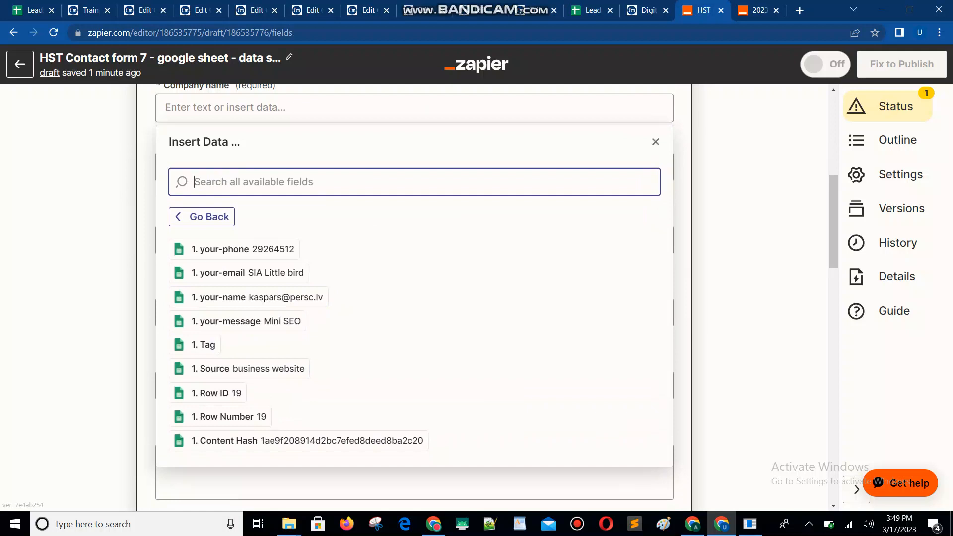
Review the columns and lead rows on the WordPress sheet of Leads List Automated, then return to the HST Contact form 7 Zap
key("ctrl+1")
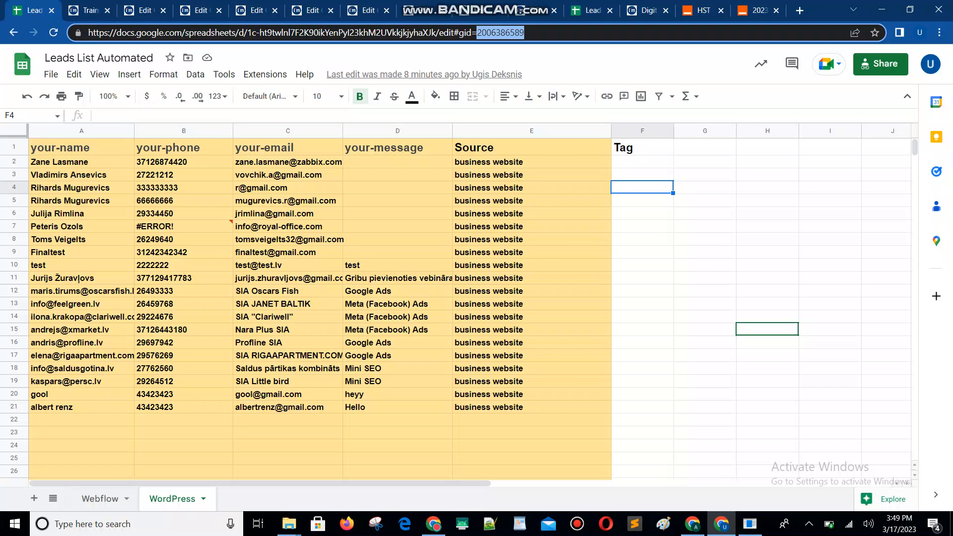
mouse_move(274, 214)
scroll(274, 215, "down", 4)
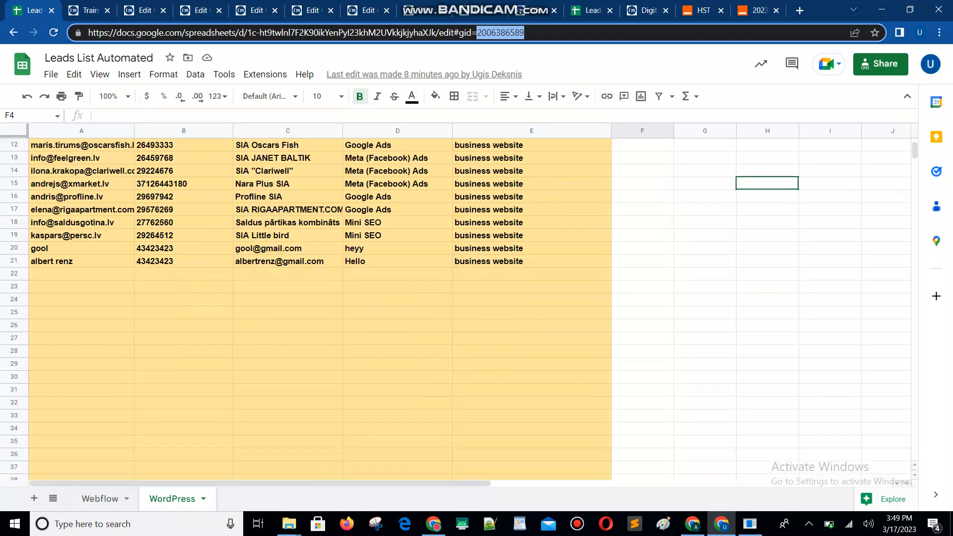
scroll(274, 214, "up", 4)
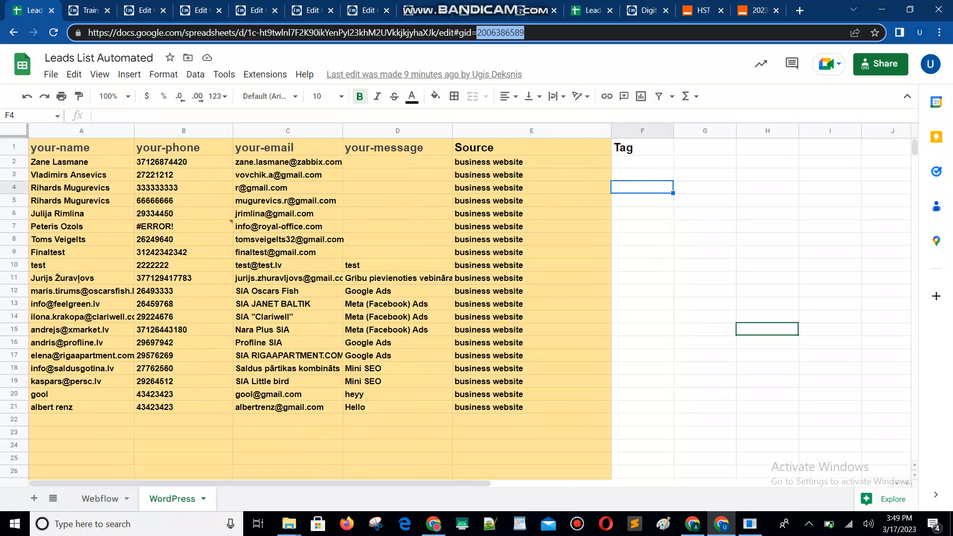
left_click(759, 11)
left_click(703, 10)
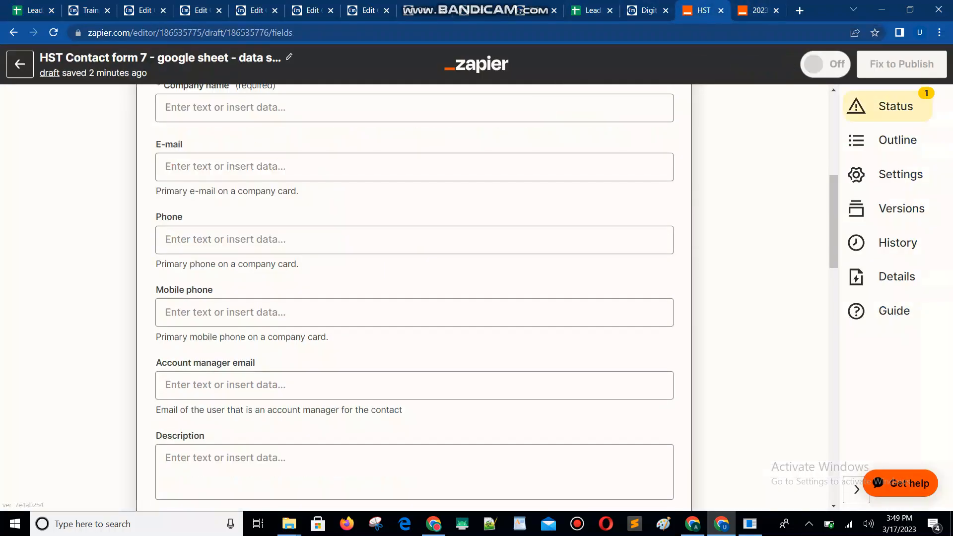
Reopen the Google Sheets trigger and continue through its event and account sections to the spreadsheet settings
scroll(596, 172, "up", 6)
scroll(414, 298, "up", 1)
left_click(414, 135)
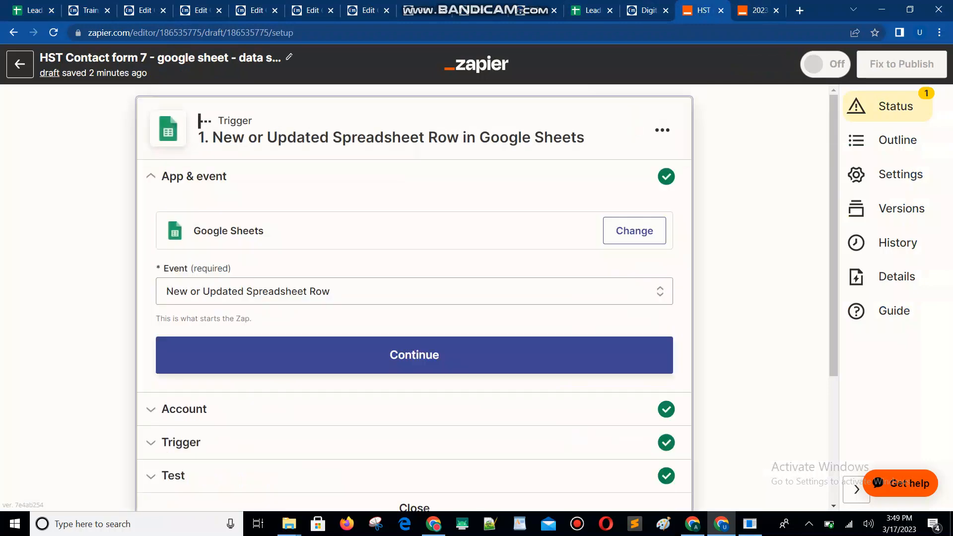
left_click(193, 355)
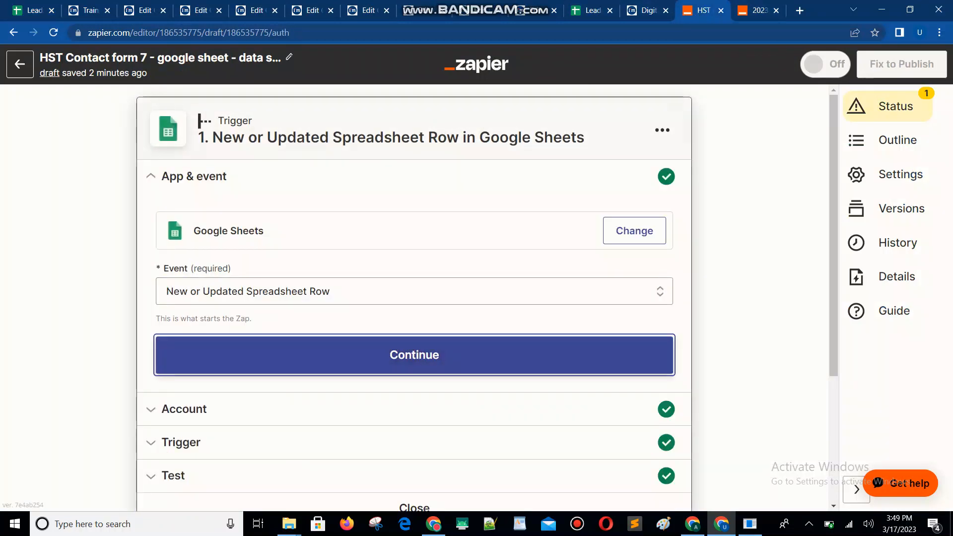
left_click(194, 357)
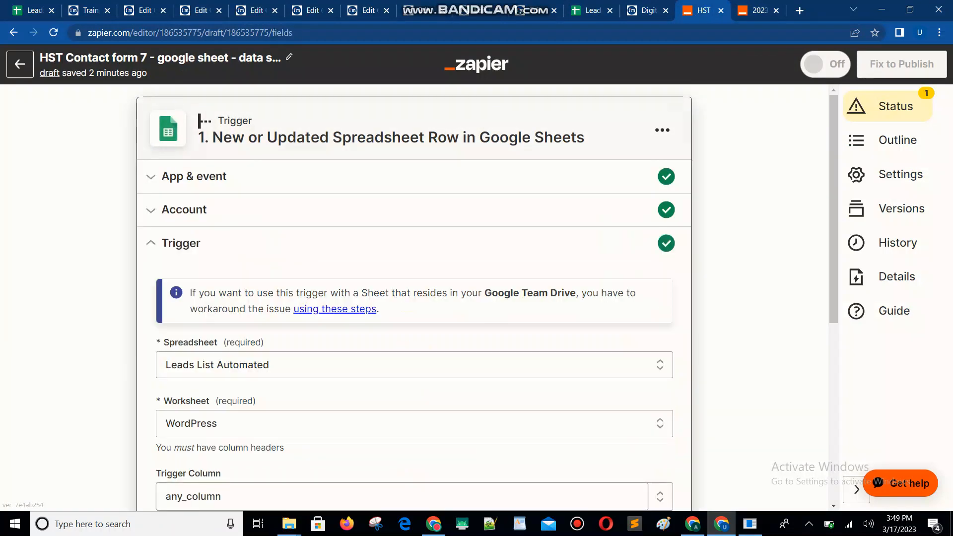
Check the choices offered for the trigger's Trigger Column, including the custom ones, and leave the field as it is
scroll(223, 343, "down", 4)
left_click(660, 249)
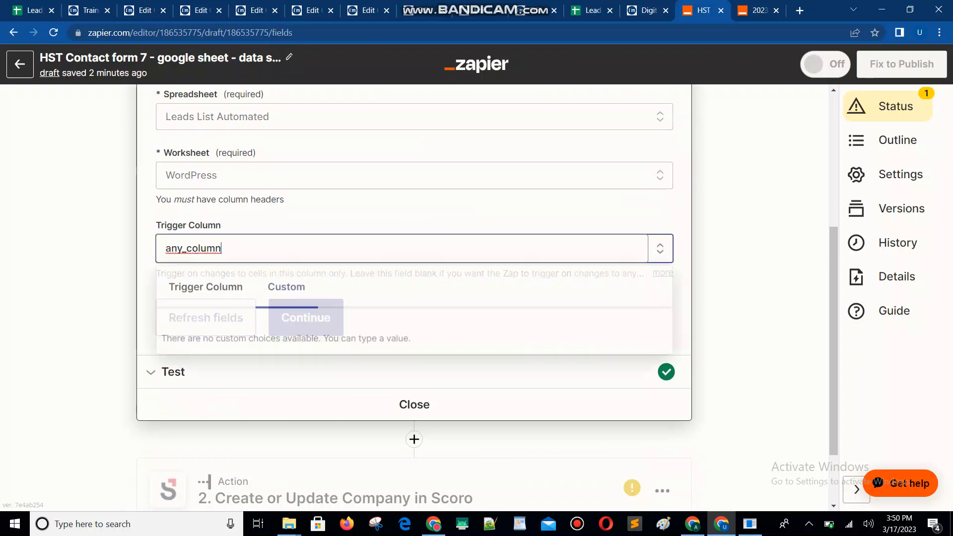
left_click(206, 287)
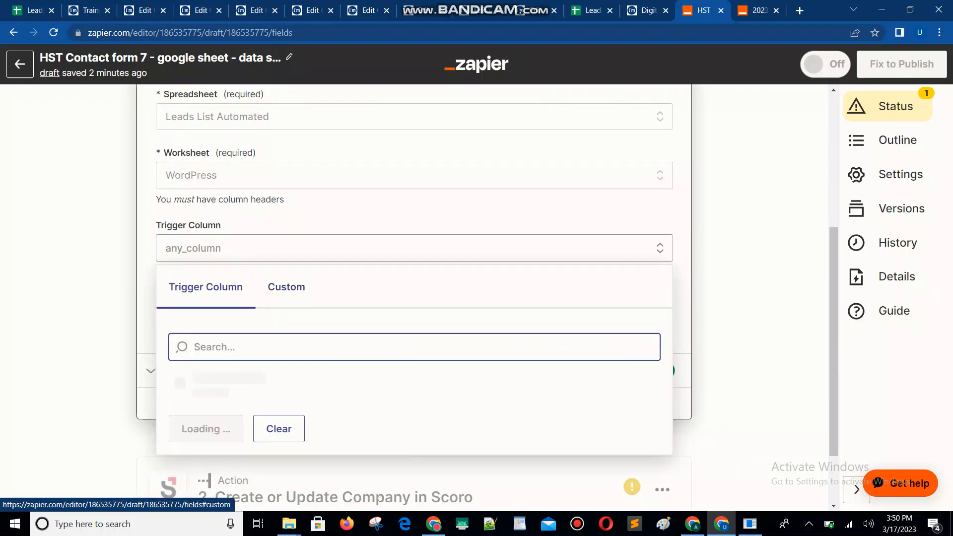
left_click(287, 287)
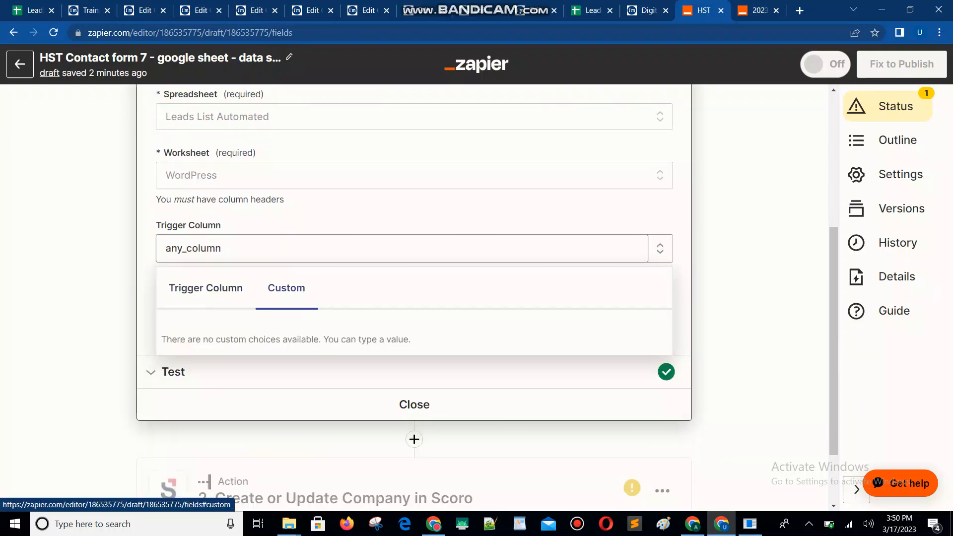
left_click(110, 309)
Choose Spreadsheet Row A as the trigger's test record and continue to the Scoro action
left_click(306, 318)
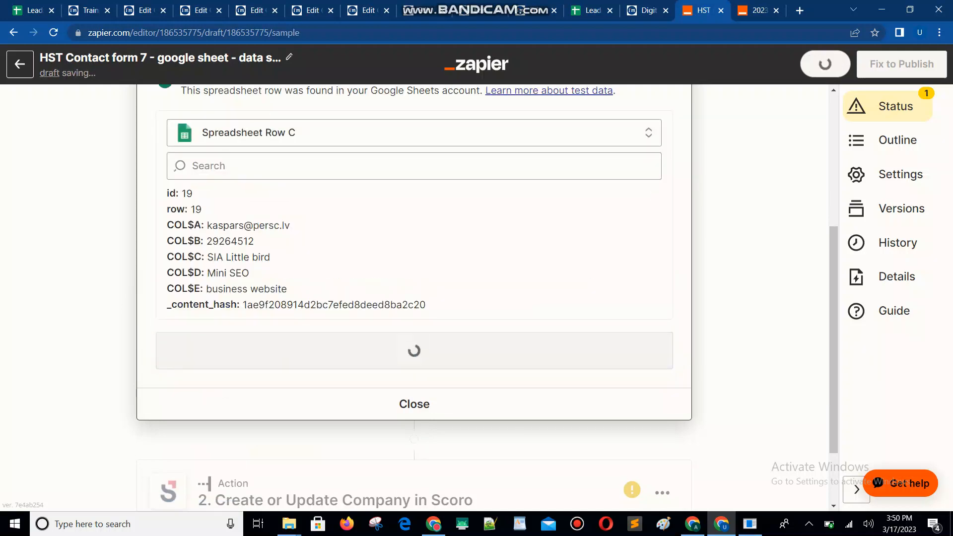
left_click(414, 133)
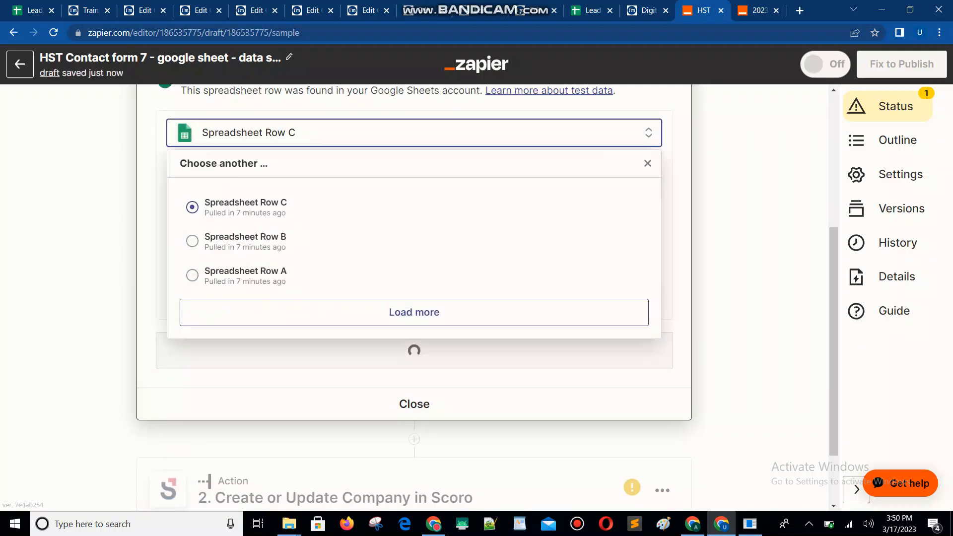
left_click(245, 276)
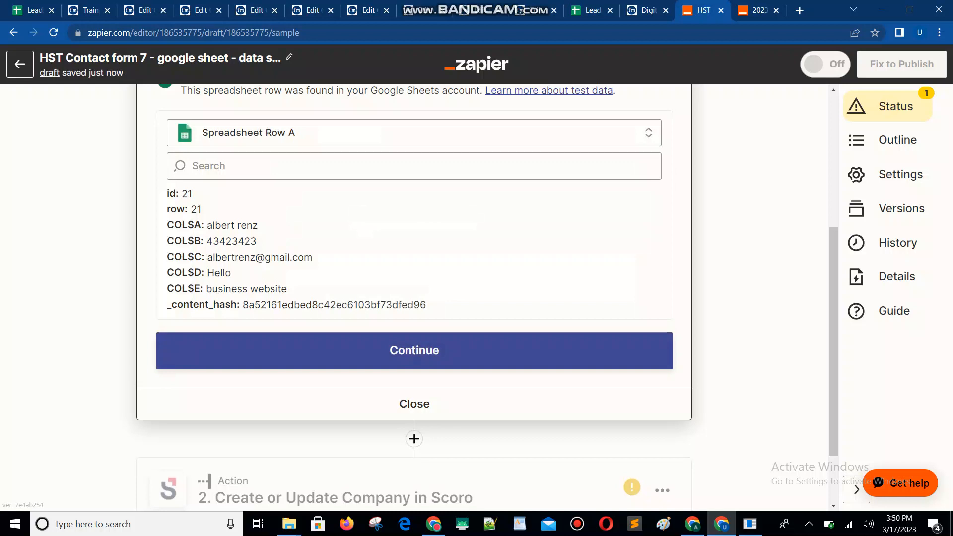
left_click(414, 351)
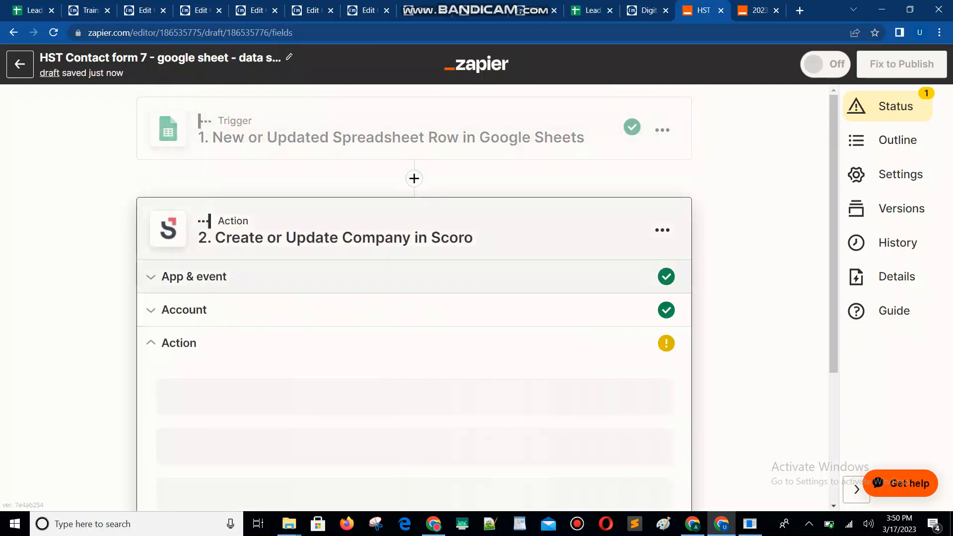
Map the Scoro action's Company name to the spreadsheet's your-name field
scroll(415, 298, "down", 4)
left_click(259, 299)
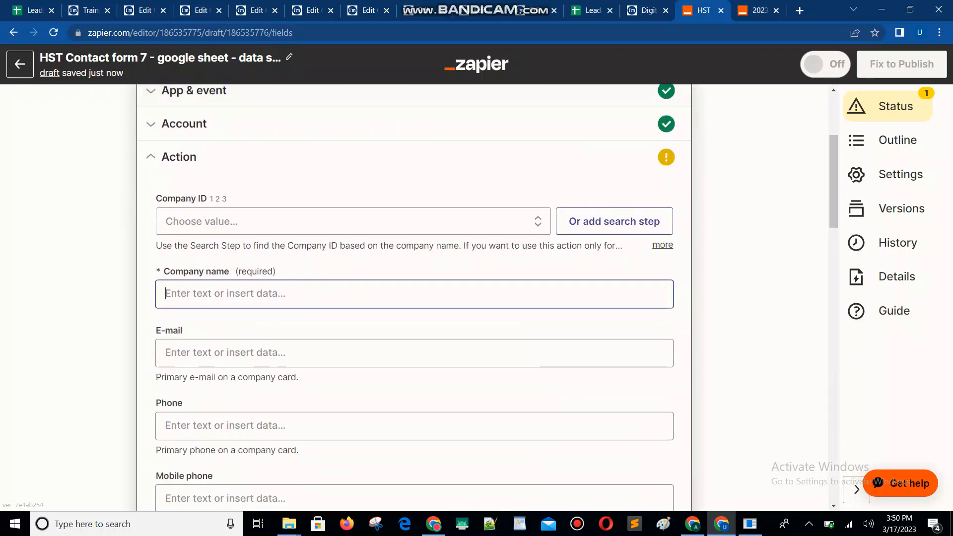
scroll(258, 304, "down", 2)
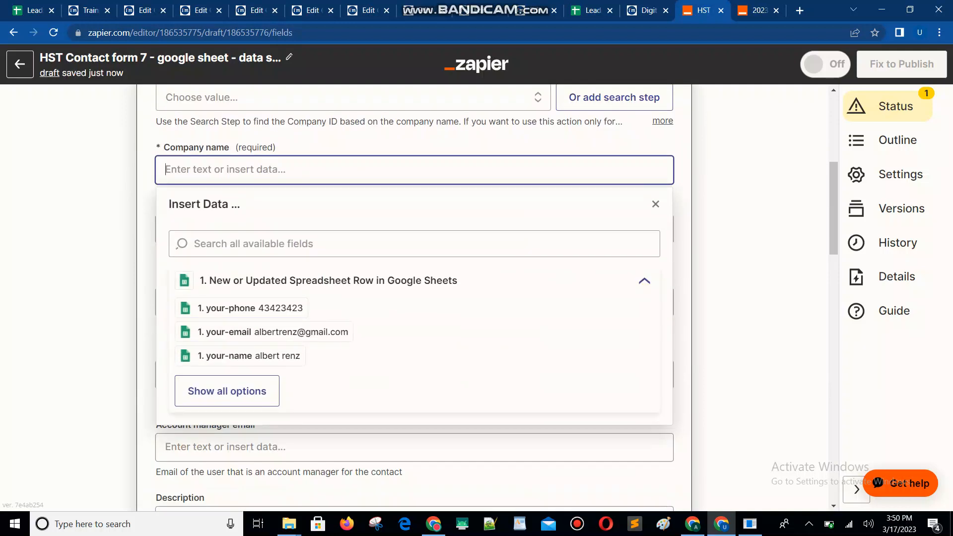
left_click(248, 357)
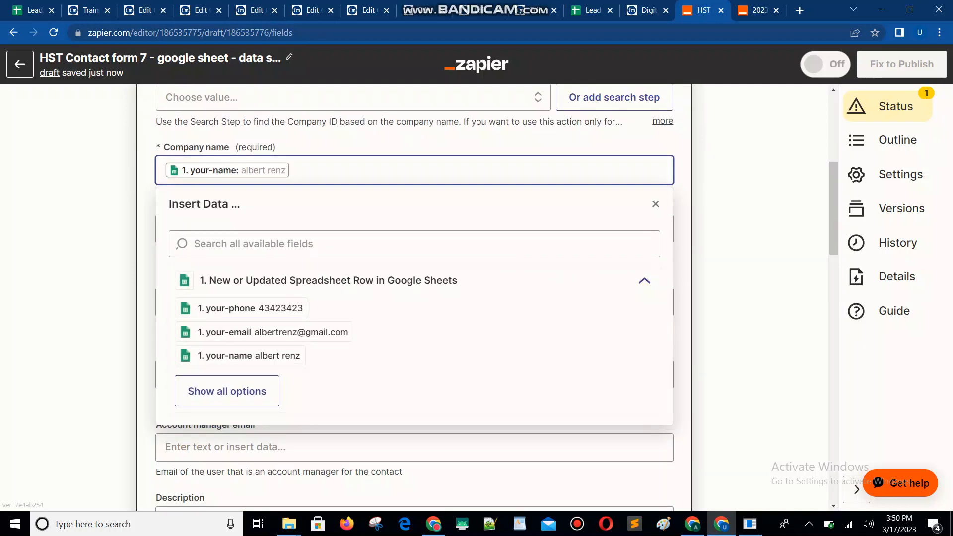
key("Escape")
Map the company's E-mail to the your-email field and its Phone to the your-phone field
left_click(259, 229)
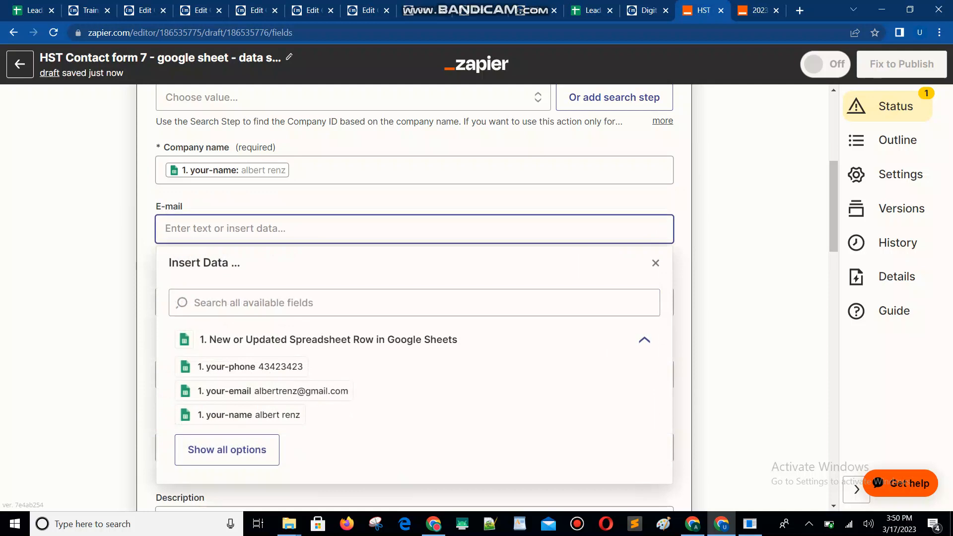
left_click(263, 391)
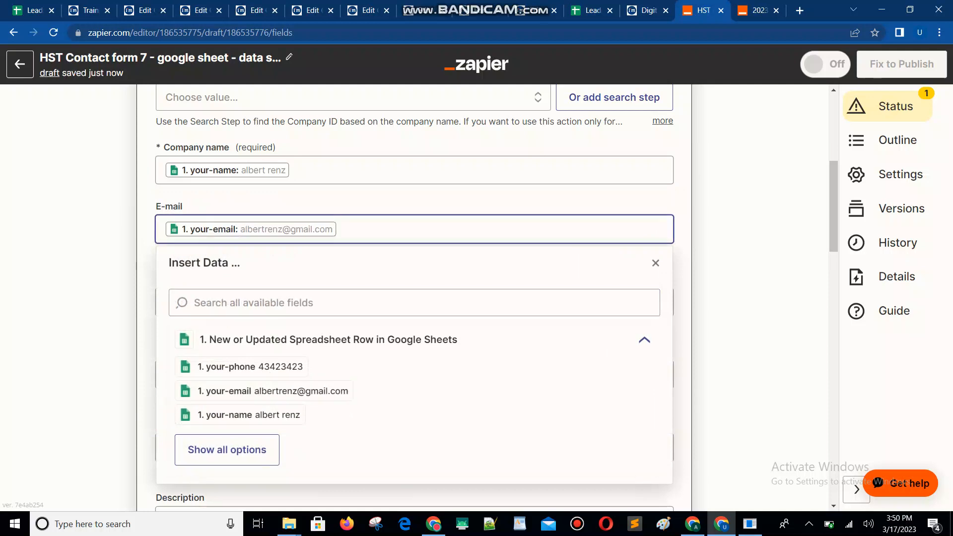
left_click(112, 278)
left_click(258, 302)
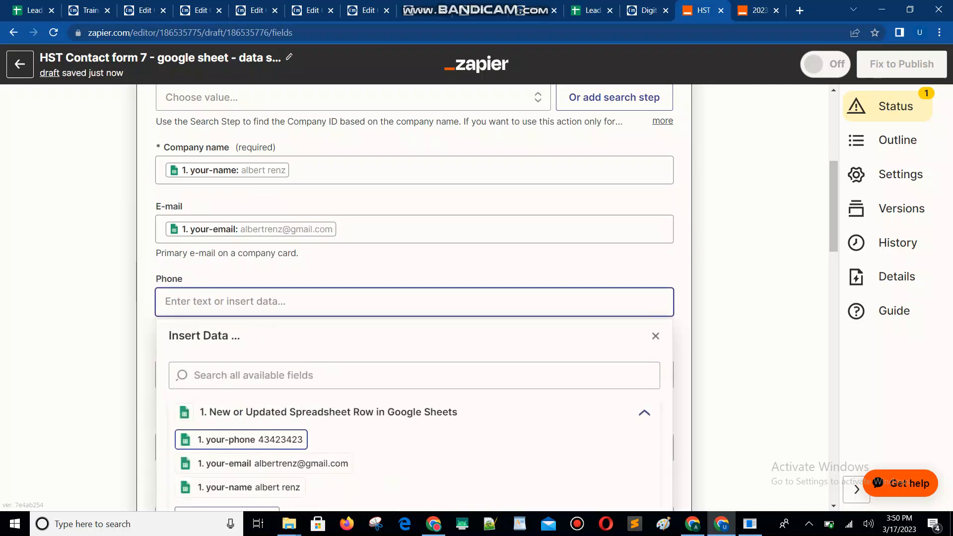
left_click(241, 440)
left_click(111, 328)
Examine the remaining Scoro action fields, from Mobile phone and the address fields down to Tags and Brandname
scroll(112, 328, "down", 2)
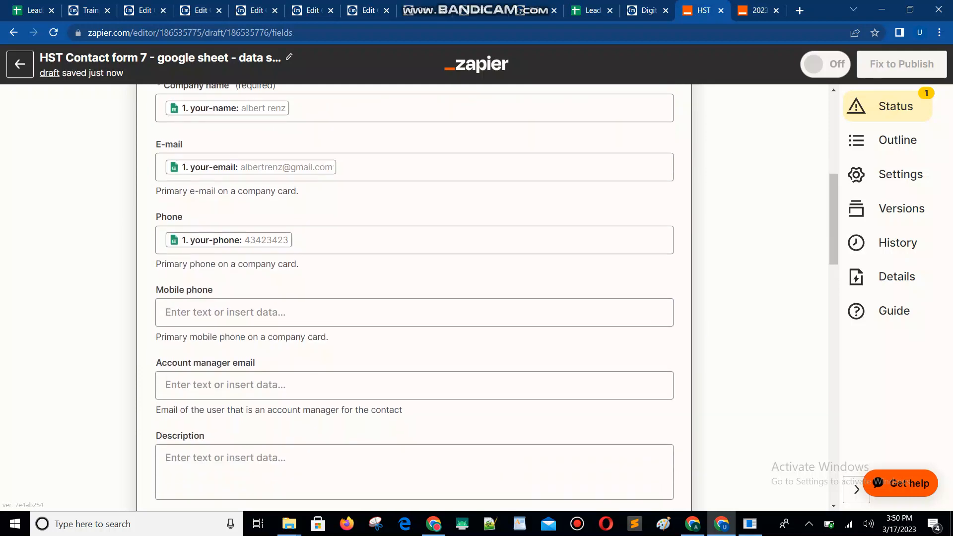
scroll(414, 298, "down", 5)
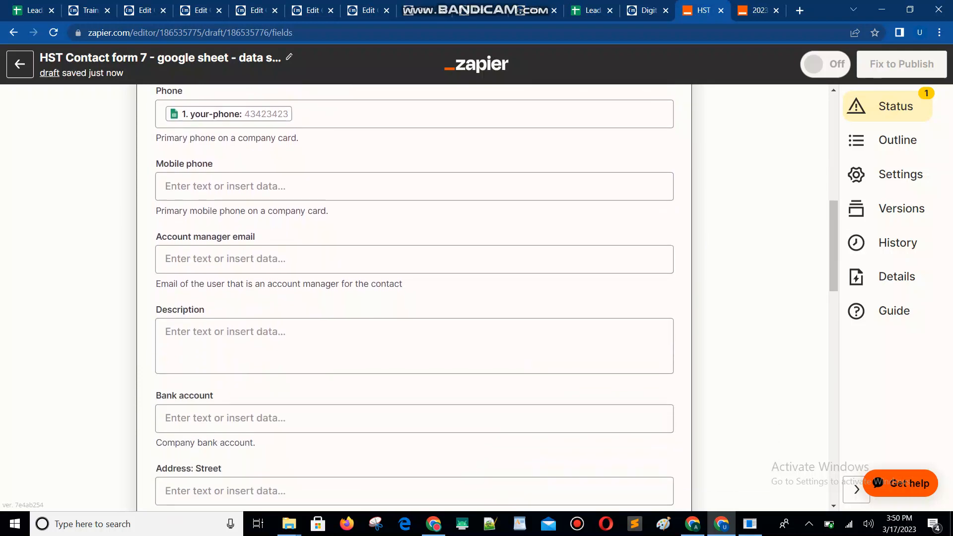
scroll(415, 298, "down", 10)
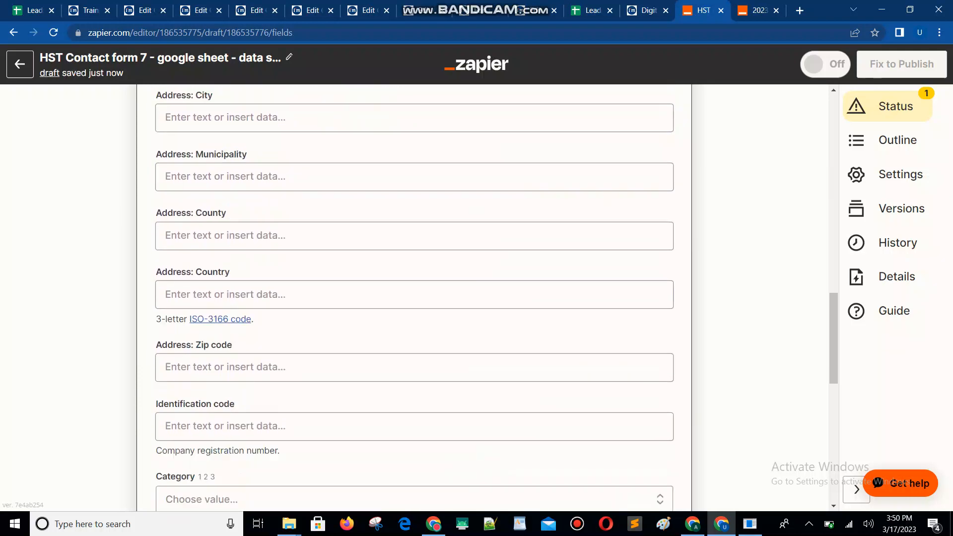
scroll(415, 298, "down", 5)
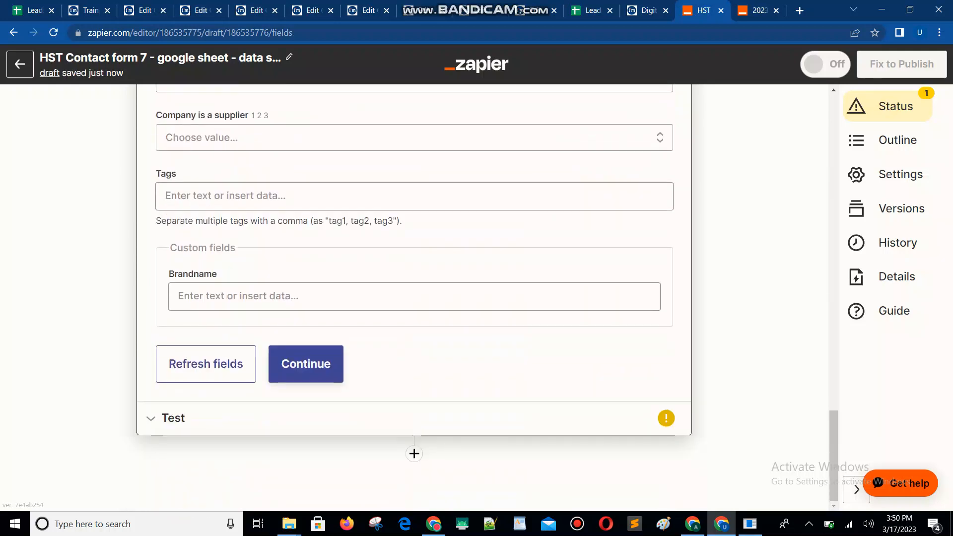
scroll(415, 298, "up", 4)
scroll(415, 298, "up", 8)
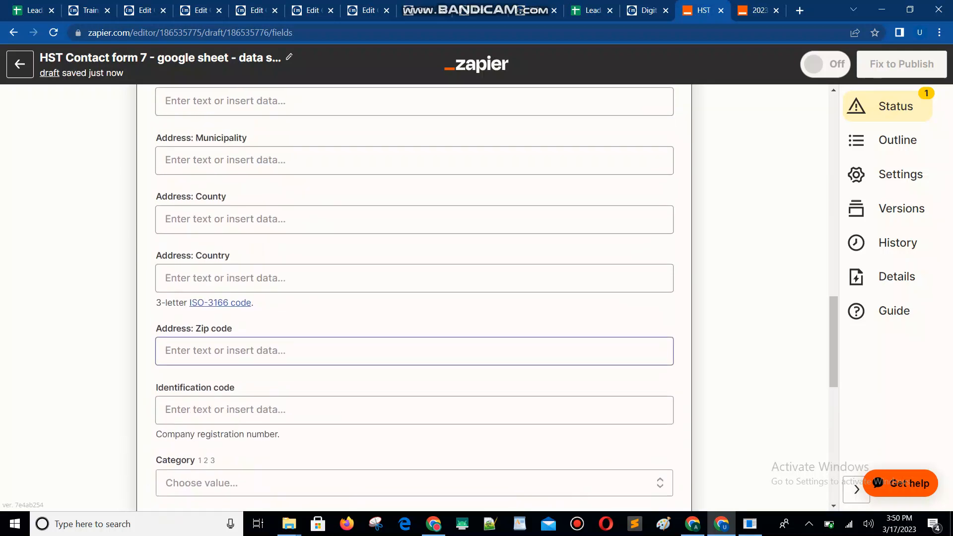
scroll(414, 298, "up", 5)
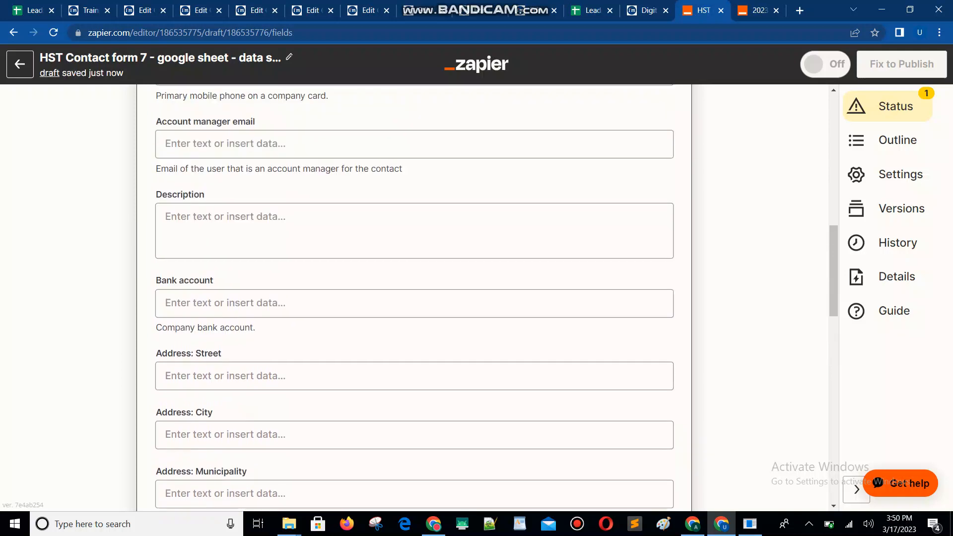
scroll(414, 297, "up", 4)
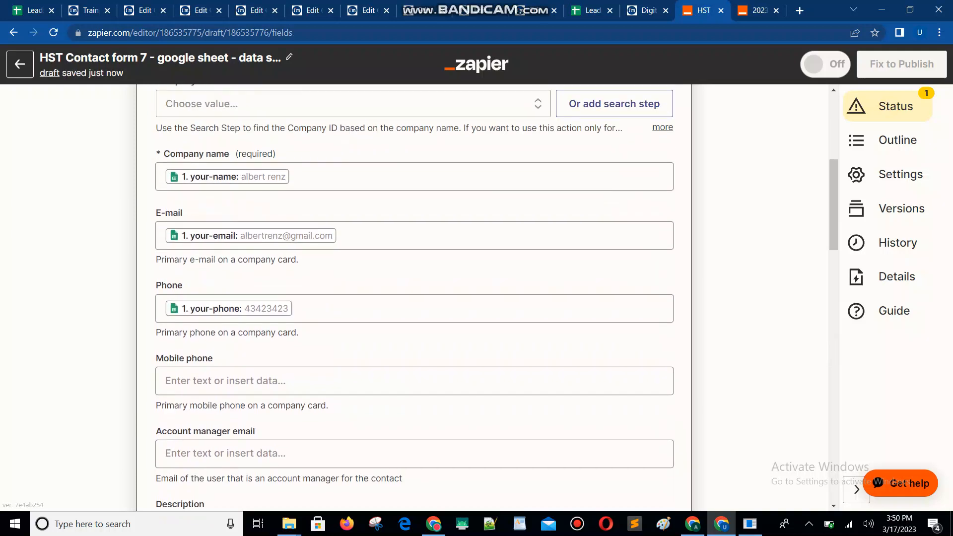
Review the Scoro company field mappings in the older 2023 Wp Data to Zapier to Scoro CRM Zap for reference
key("ctrl+Tab")
scroll(414, 298, "down", 7)
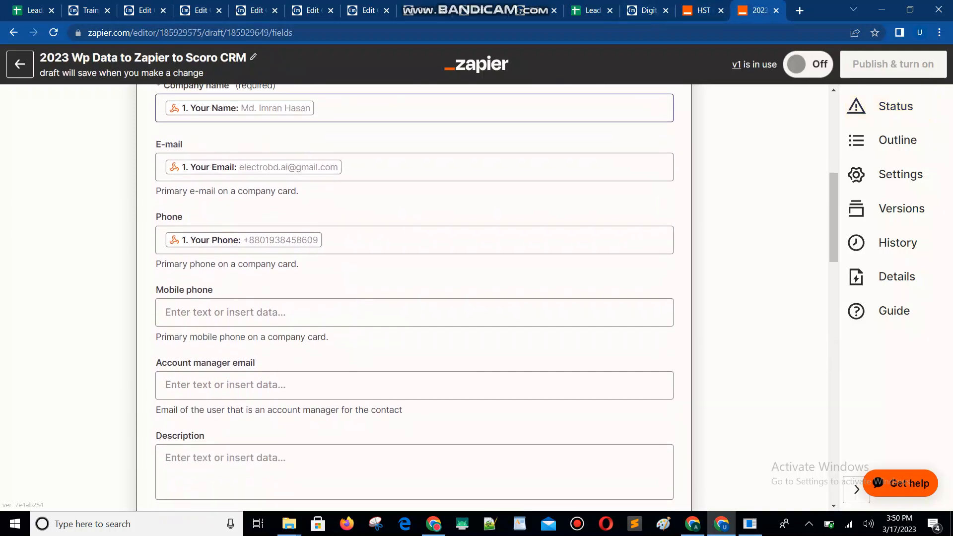
scroll(415, 298, "down", 14)
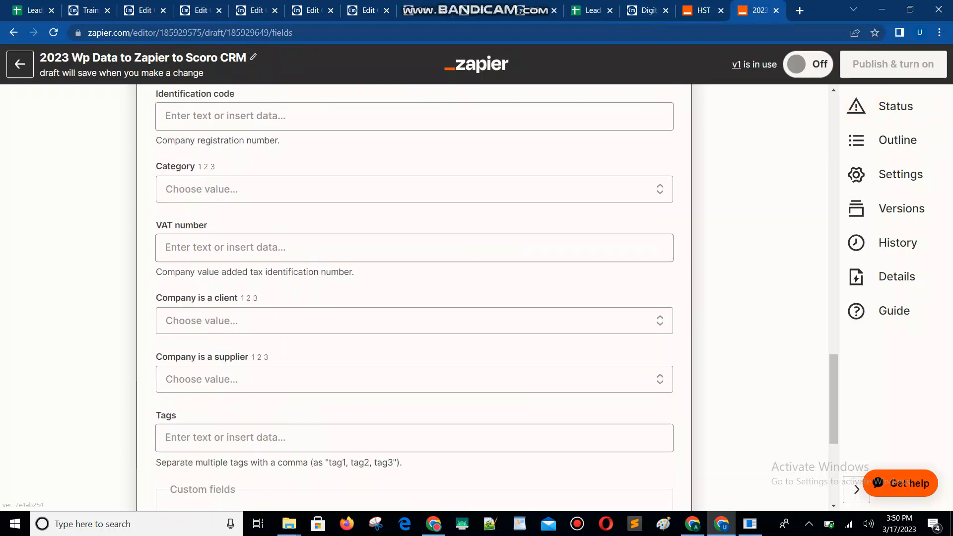
key("ctrl+shift+Tab")
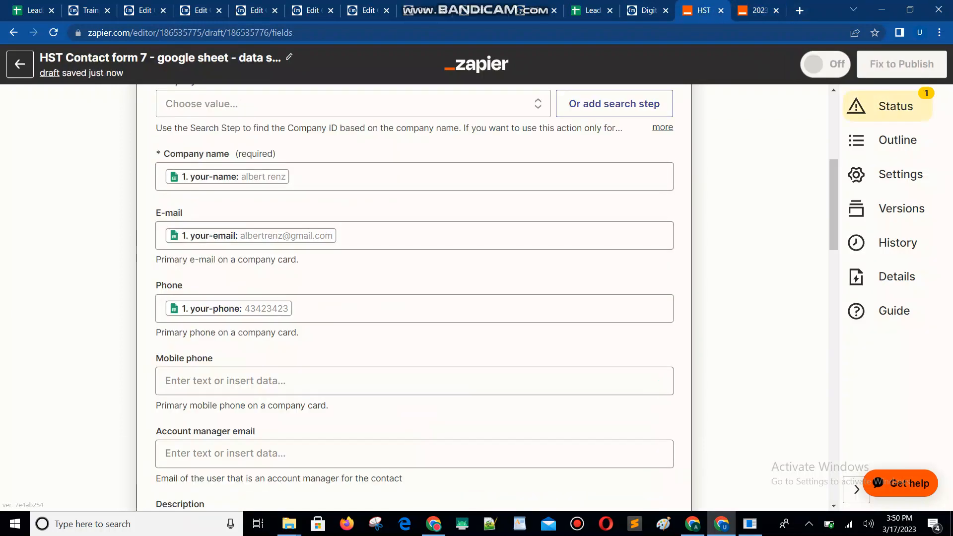
Map the Scoro action's Description to the spreadsheet's your-message field from the full list of available fields
scroll(415, 298, "down", 10)
scroll(414, 298, "up", 4)
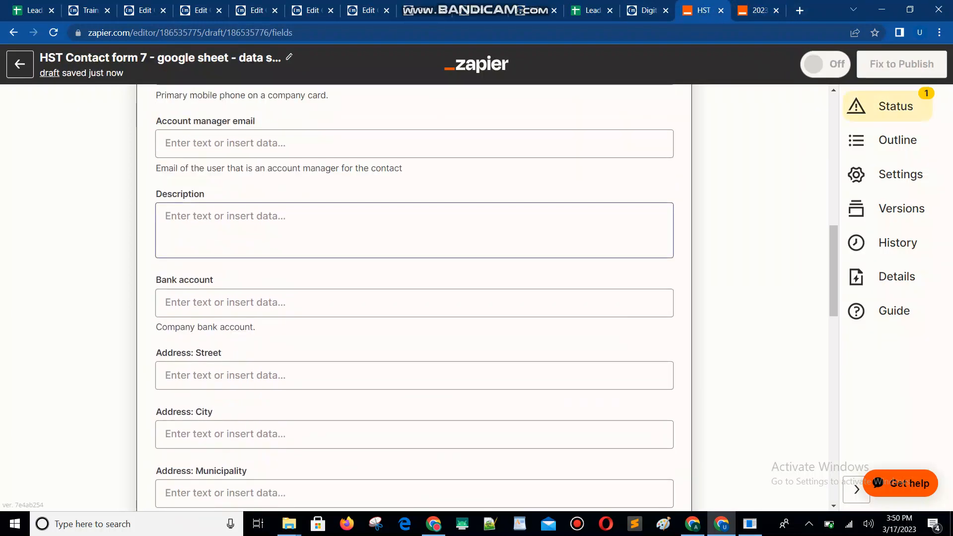
left_click(415, 230)
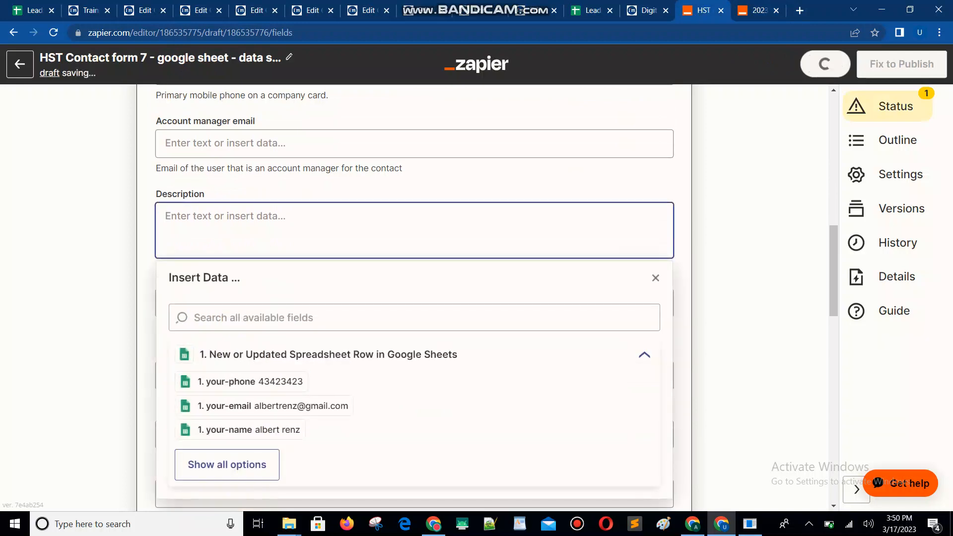
left_click(227, 465)
scroll(228, 431, "down", 2)
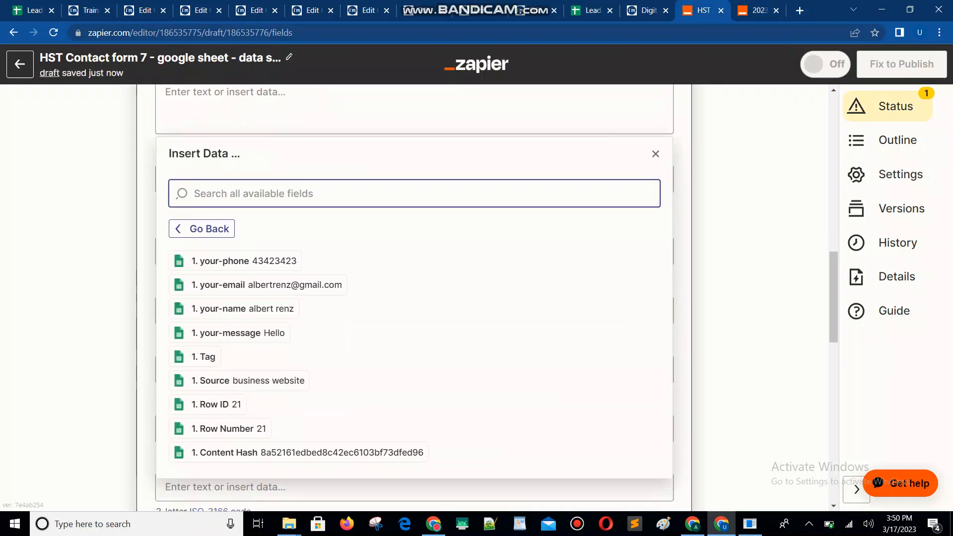
left_click(238, 332)
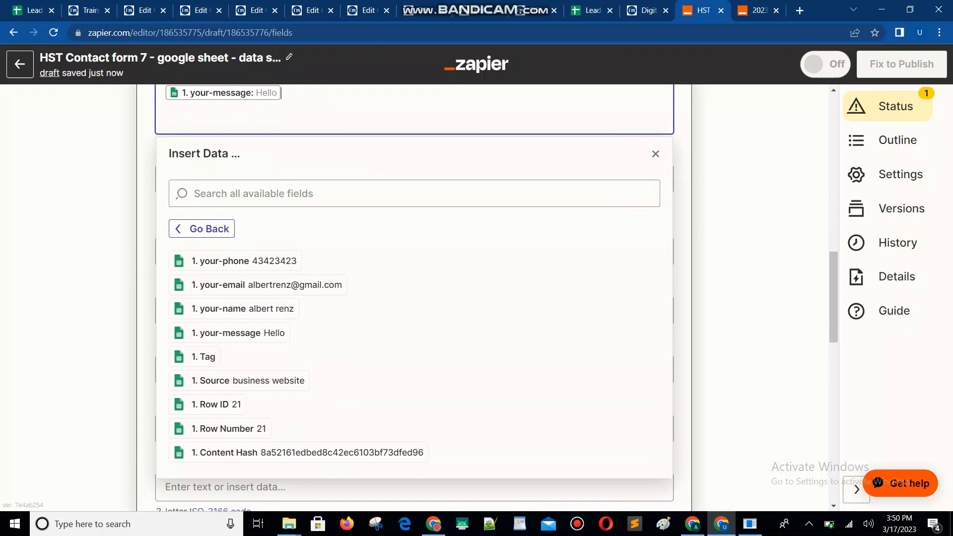
left_click(94, 318)
Continue to the Scoro action's test, send the sample company to Scoro and review the returned data
scroll(94, 318, "down", 13)
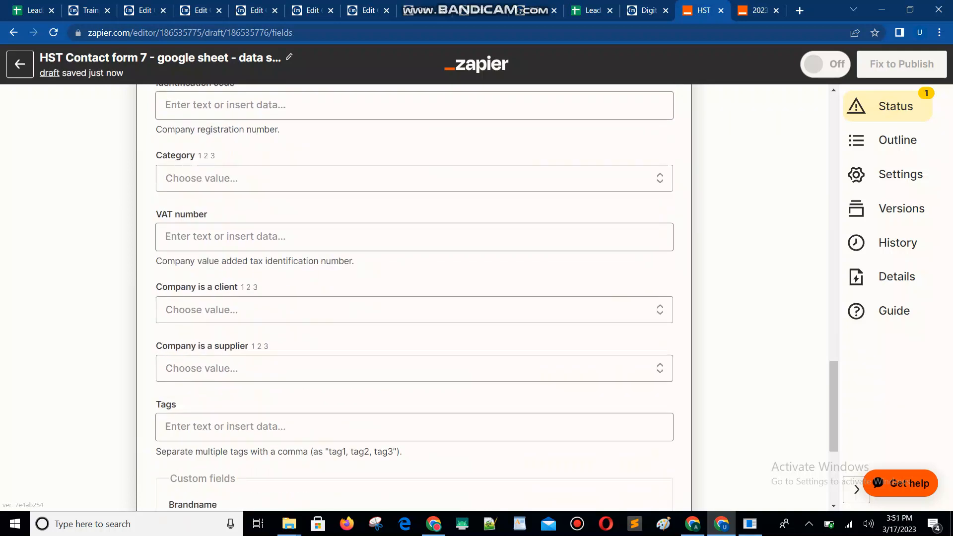
left_click(306, 364)
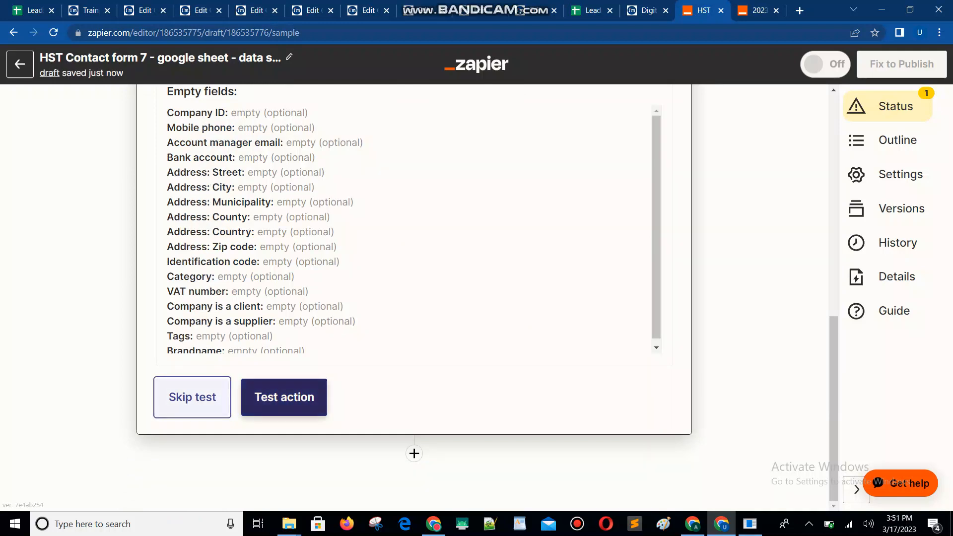
left_click(284, 398)
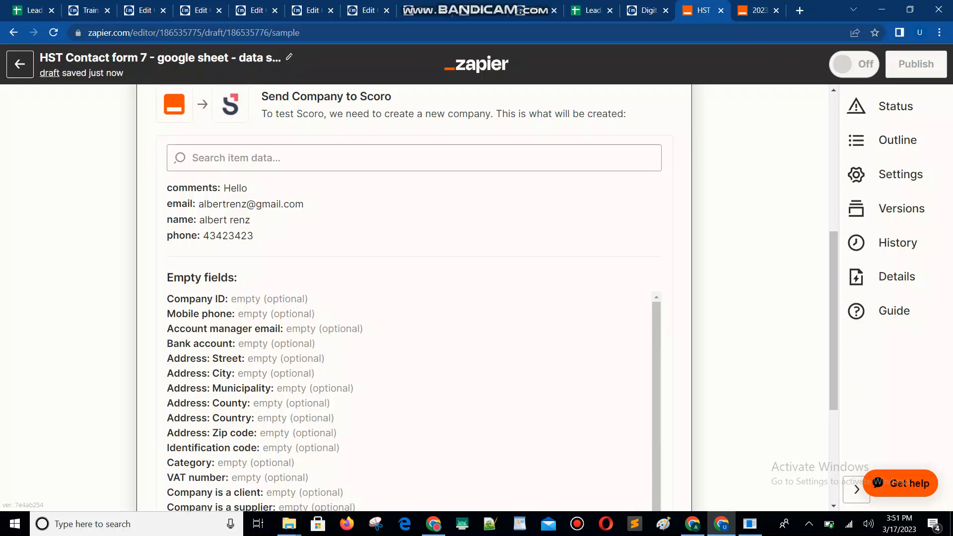
scroll(409, 342, "down", 4)
scroll(410, 343, "up", 1)
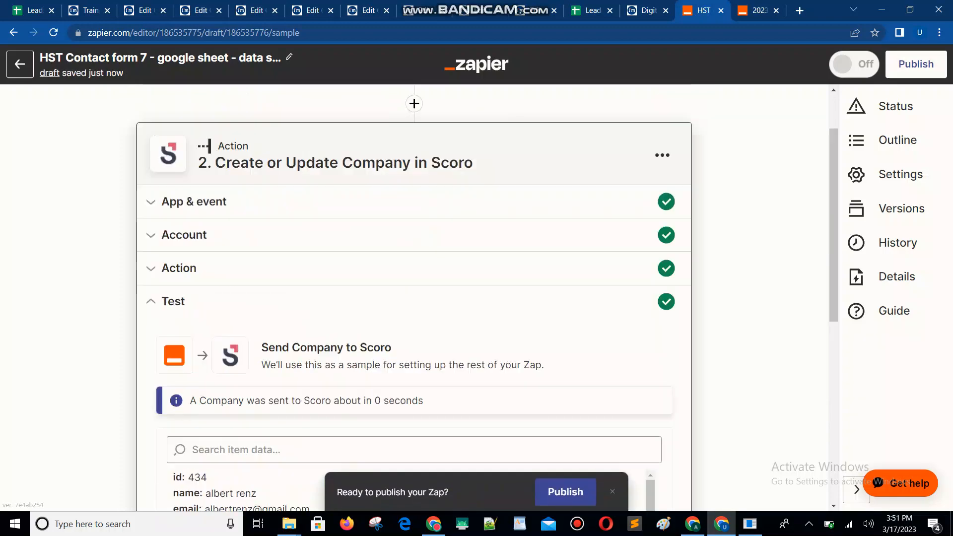
scroll(414, 298, "down", 5)
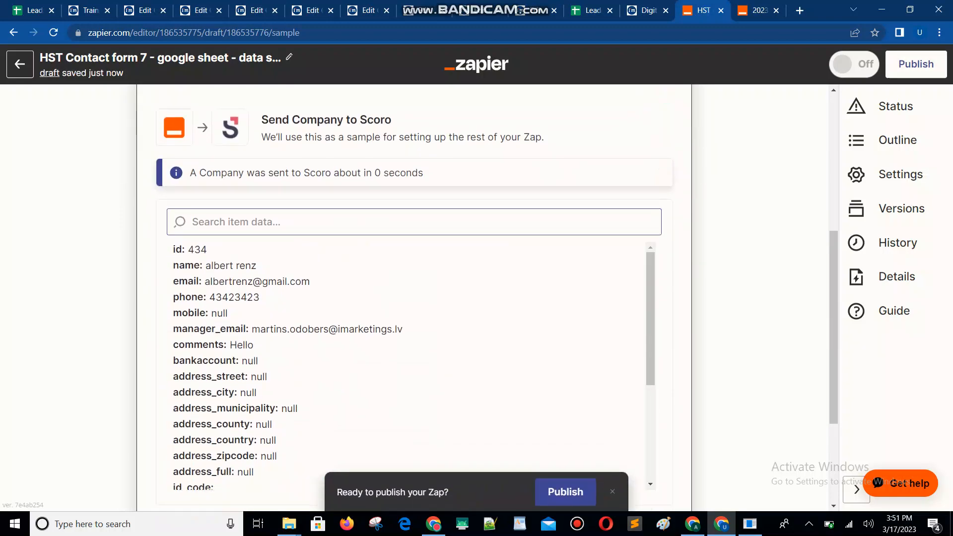
left_click(310, 365)
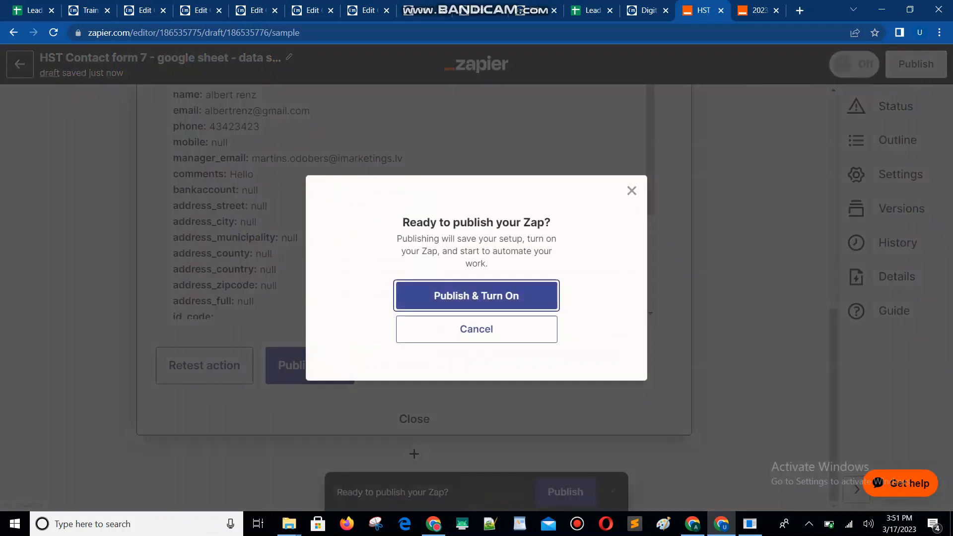
left_click(632, 191)
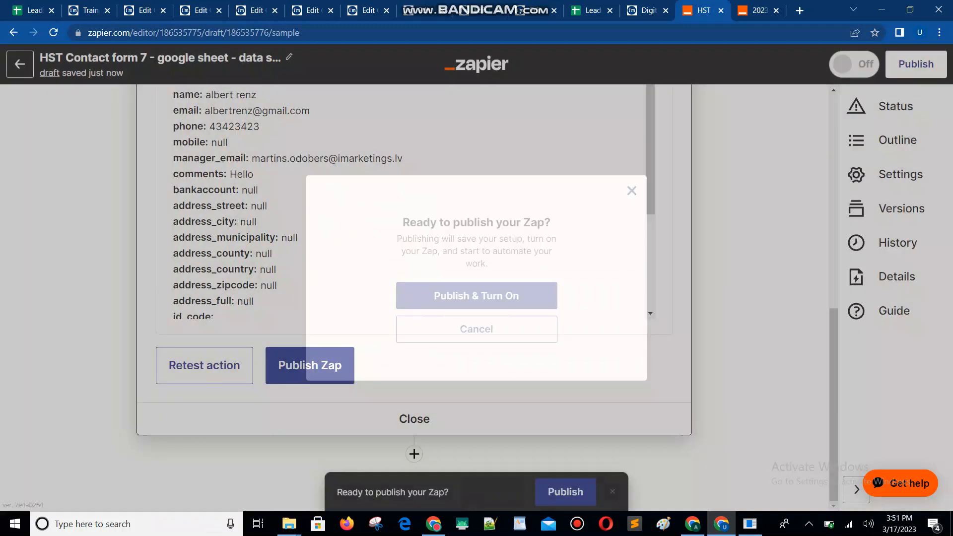
Rename the Zap as "FN Contact form 7 - google sheet - data send to Scoro", replacing the HST prefix with FN
left_click(68, 58)
left_click(68, 57)
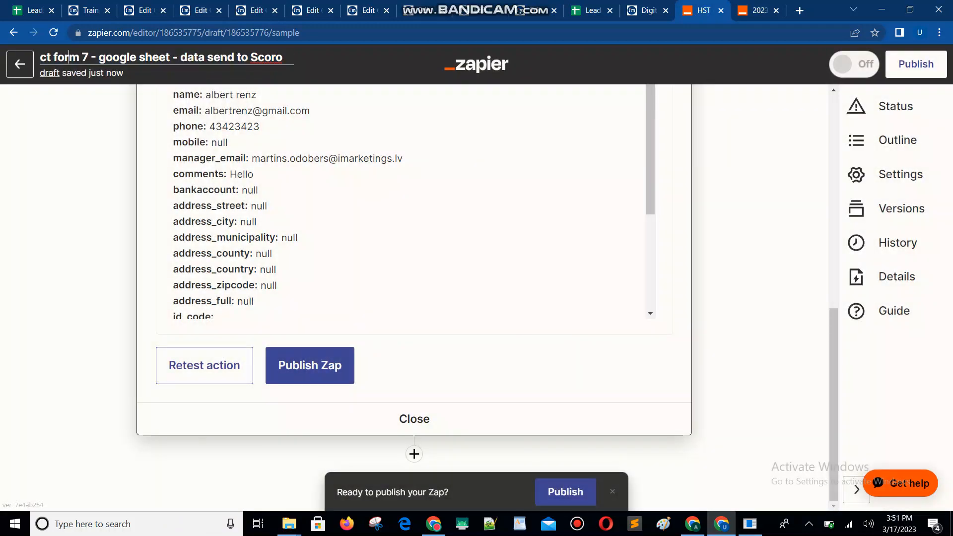
key("Left")
key("Left")
key("Left")
key("Left")
key("Left")
key("Left")
key("Left")
key("Left")
key("Left")
key("Left")
key("Left")
key("Left")
key("Left")
key("Left")
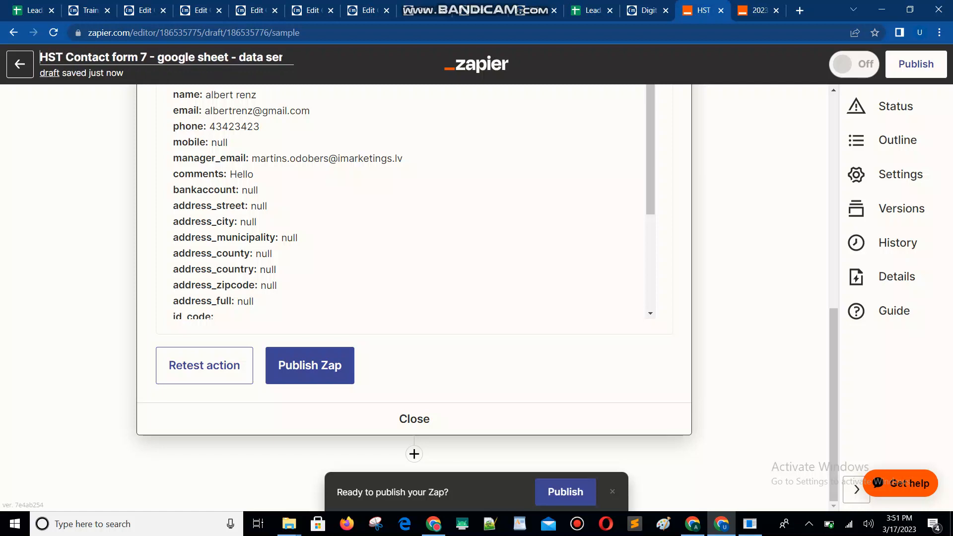
key("shift+Right")
key("shift+Right")
key("shift+Right")
type("FN")
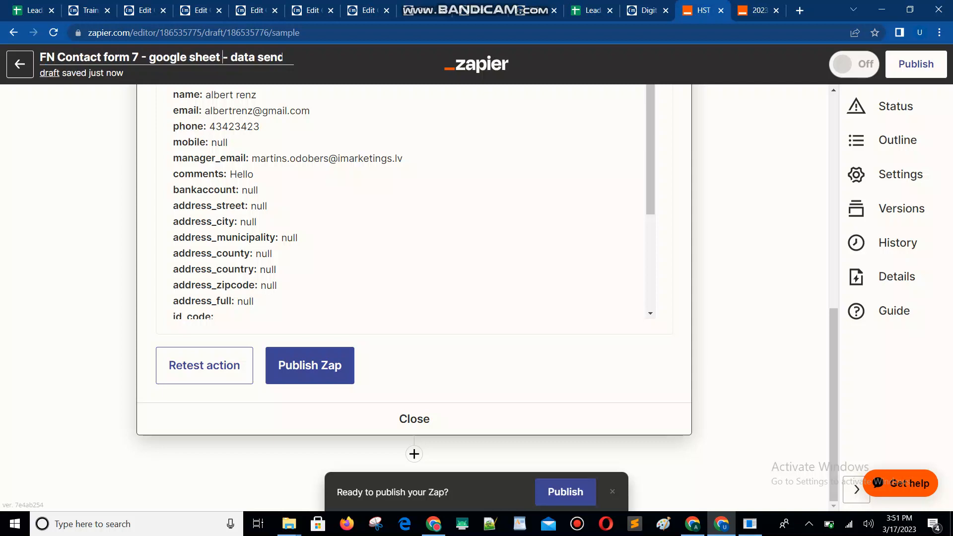
key("Right")
key("Right")
key("Right")
key("Right")
key("Right")
key("Right")
key("Right")
key("Right")
key("Right")
key("Right")
key("Right")
key("Right")
key("Right")
key("Right")
key("Right")
key("Right")
key("Right")
key("Right")
key("Right")
key("Right")
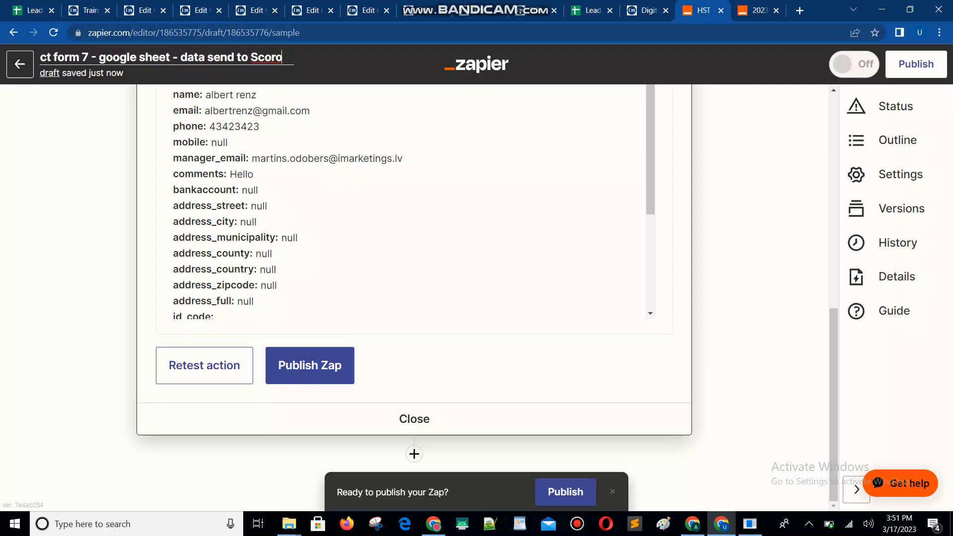
key("Return")
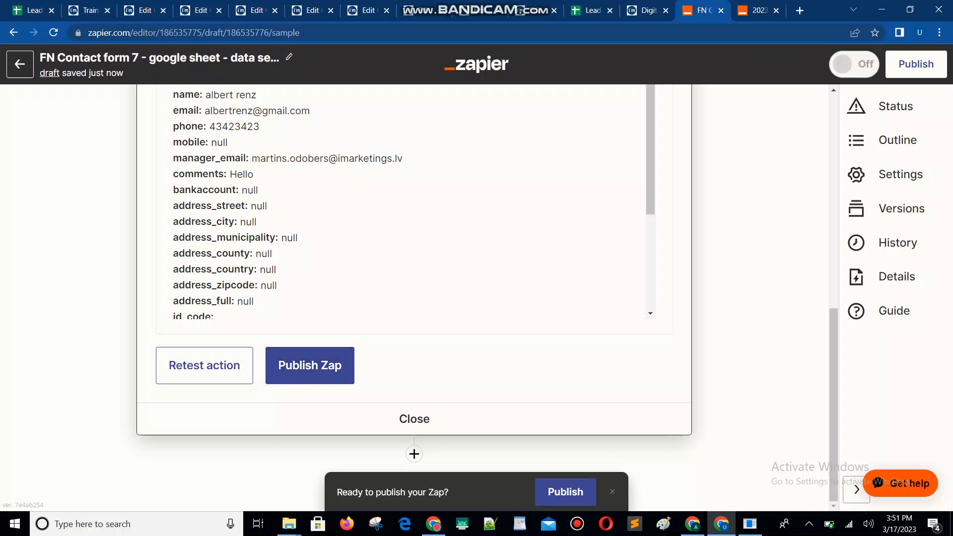
Publish and turn on the Zap, and return to the Zaps list to check it there
left_click(310, 366)
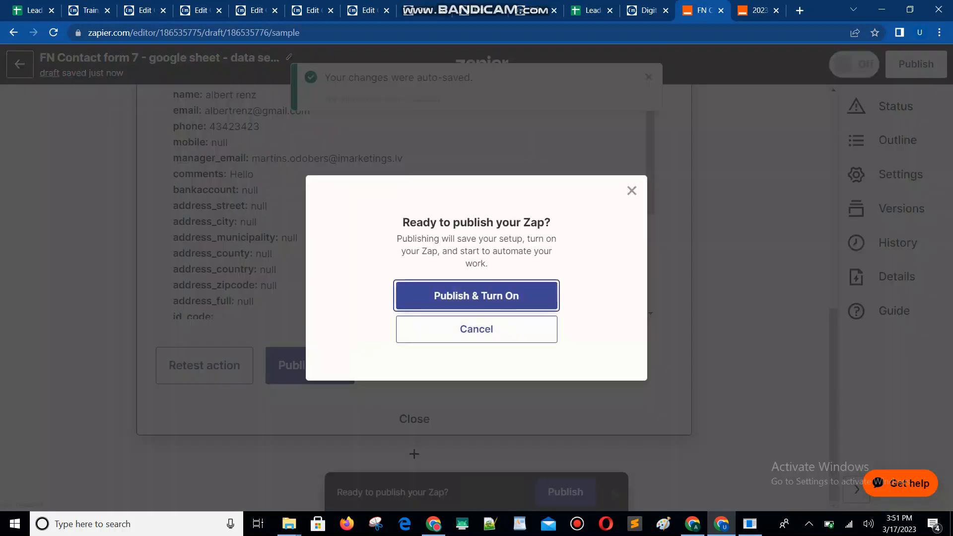
left_click(476, 294)
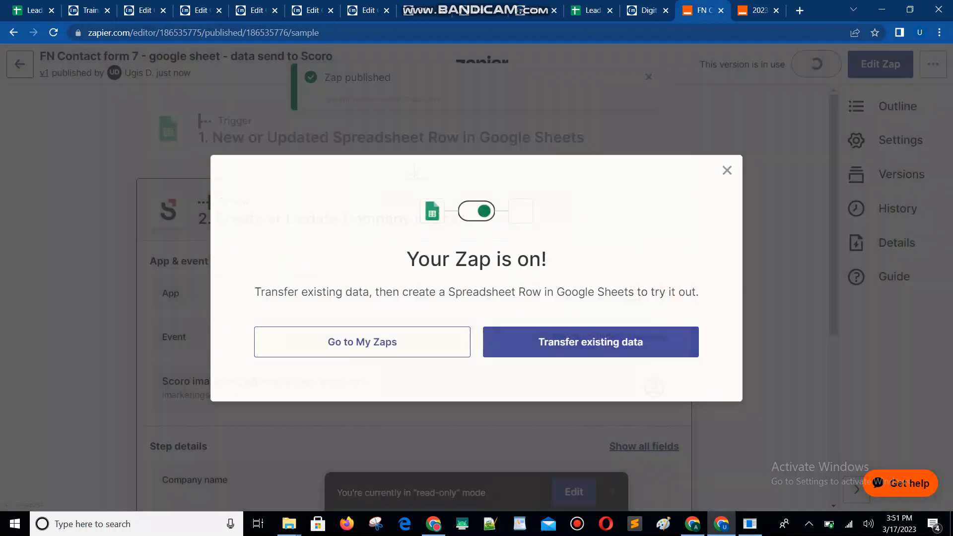
left_click(19, 64)
left_click(20, 64)
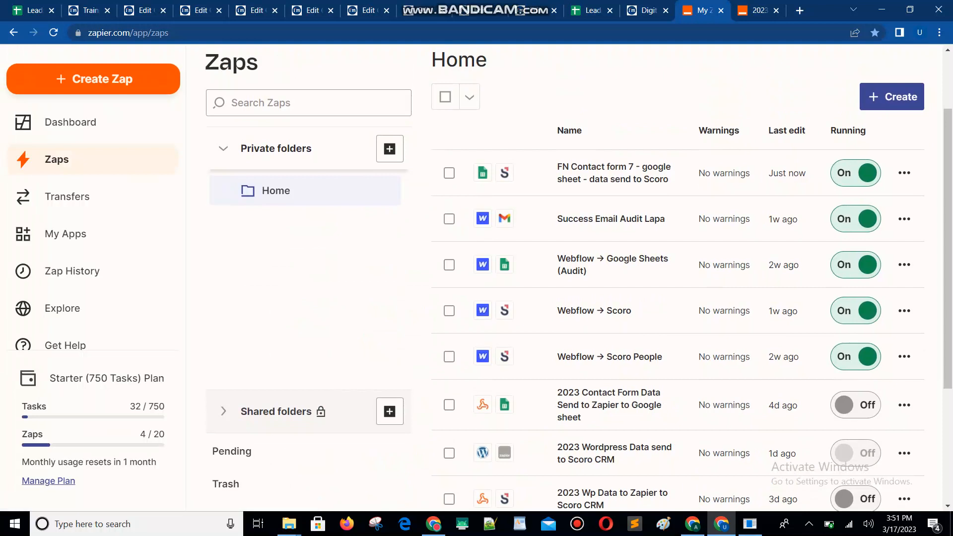
scroll(678, 278, "down", 3)
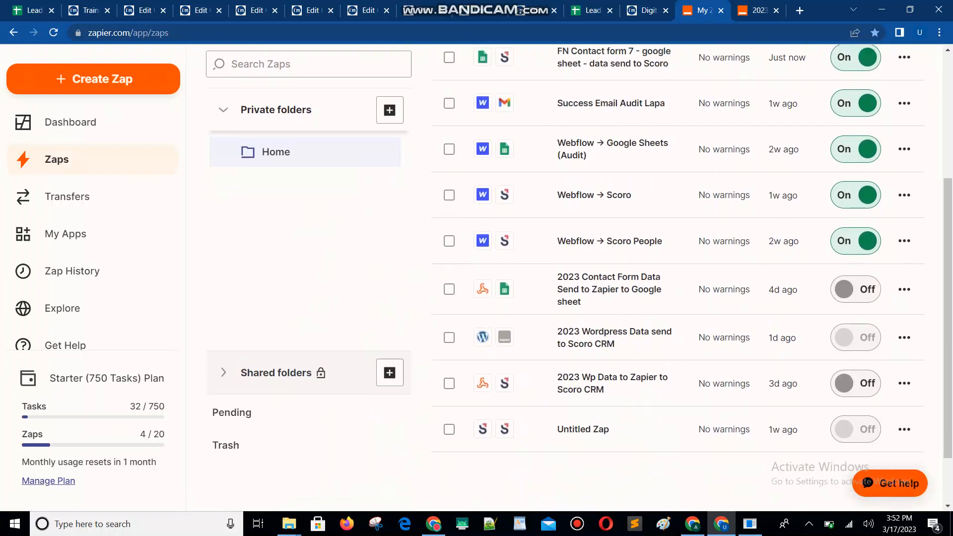
scroll(678, 278, "up", 3)
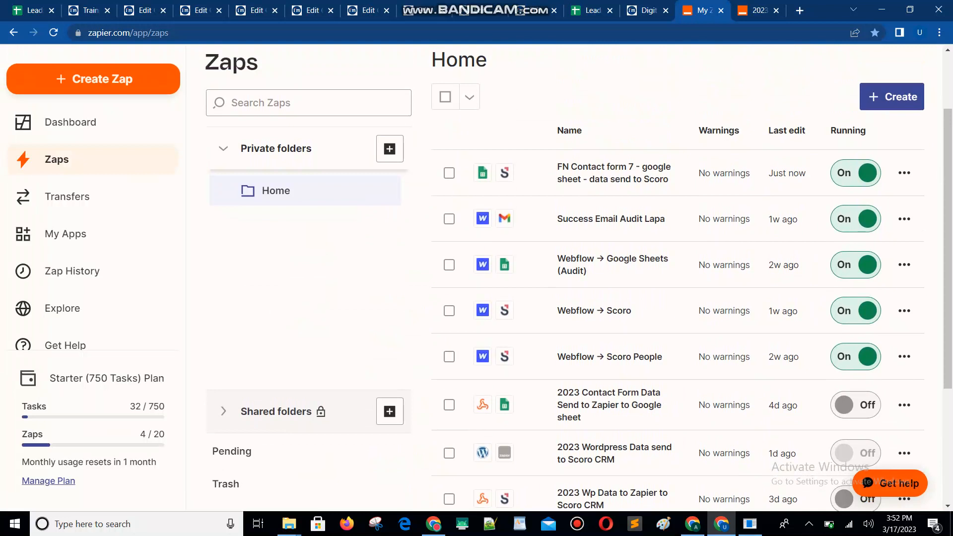
Switch to Snipping Tool, capture the Zaps page and mark the FN Contact form 7 Zap's row with the red pen
left_click(376, 524)
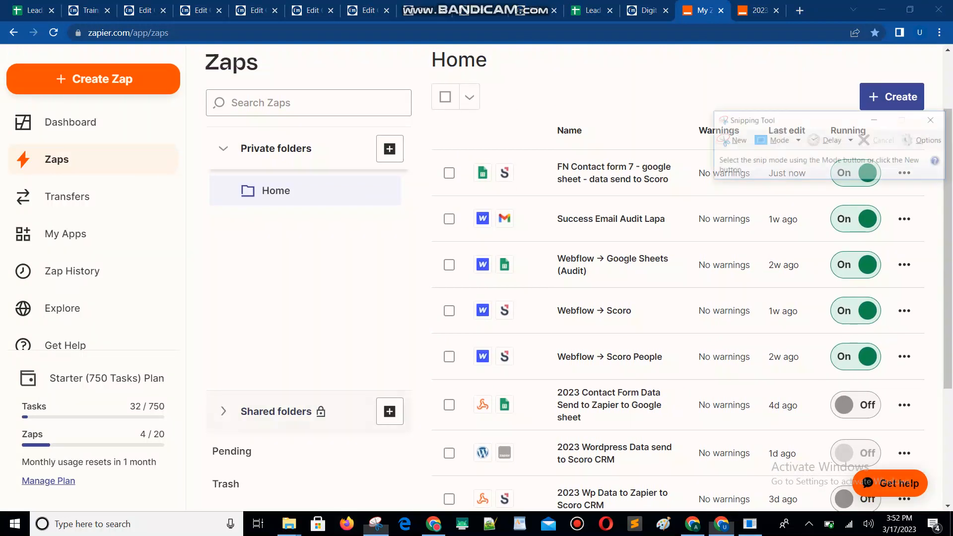
left_click(731, 140)
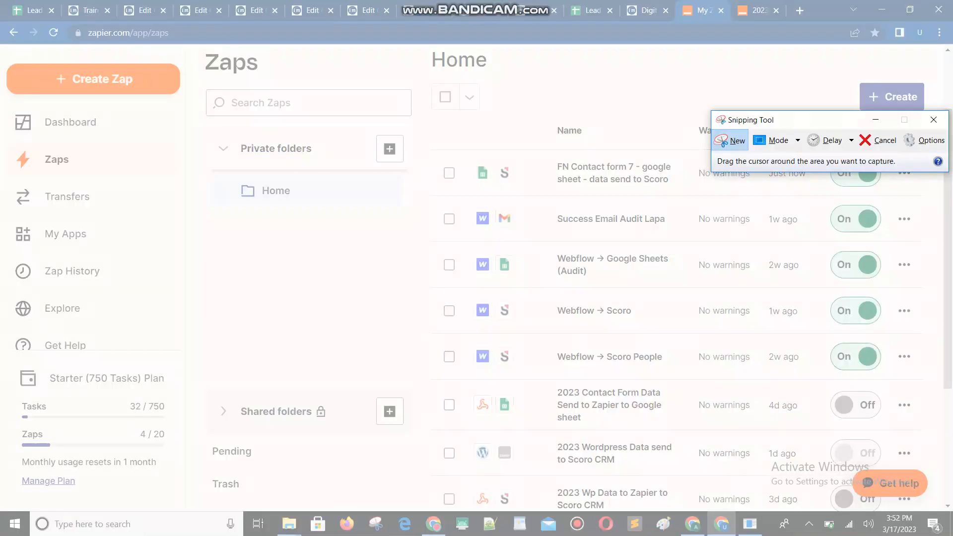
left_click_drag(0, 22, 949, 460)
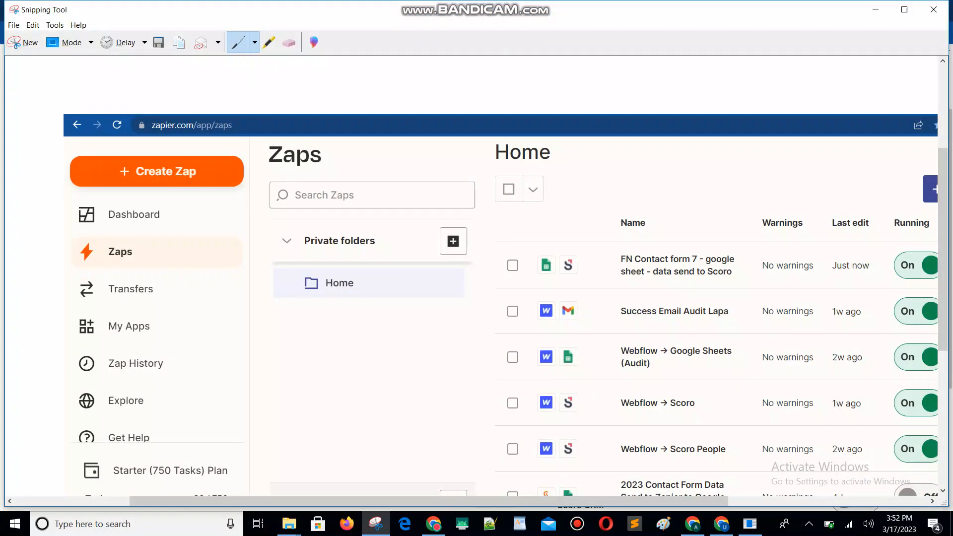
left_click_drag(485, 278, 630, 220)
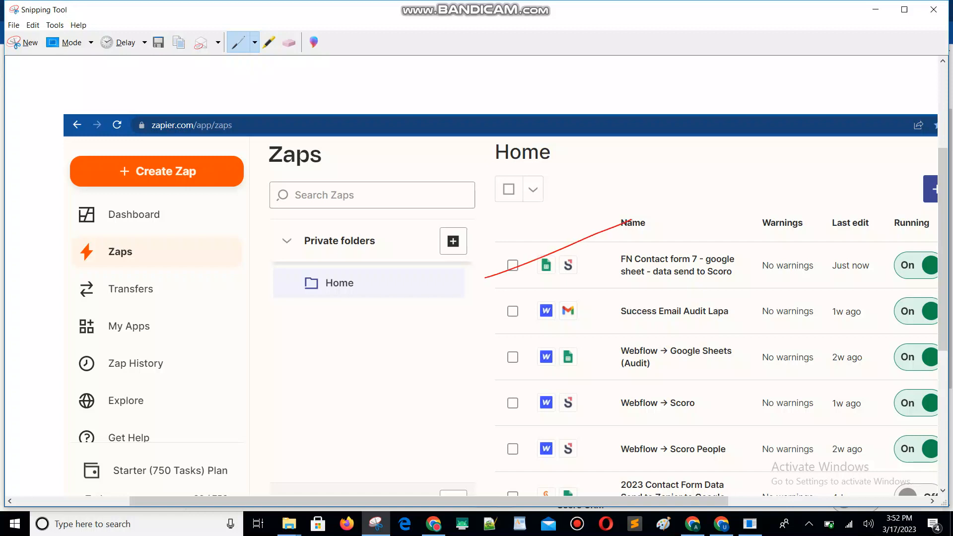